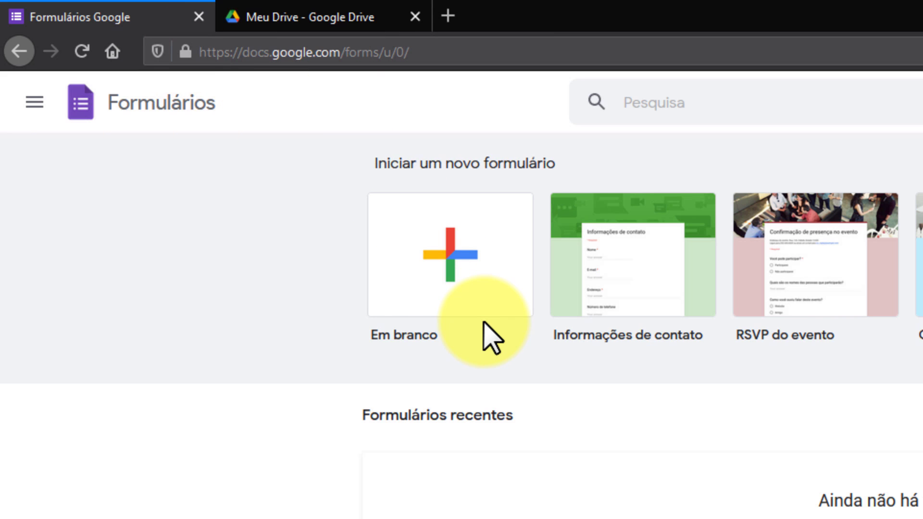
In Google Drive, show the full Google apps list down to Formulários and more Google products
{"action": "left_click", "coordinate": [335, 18]}
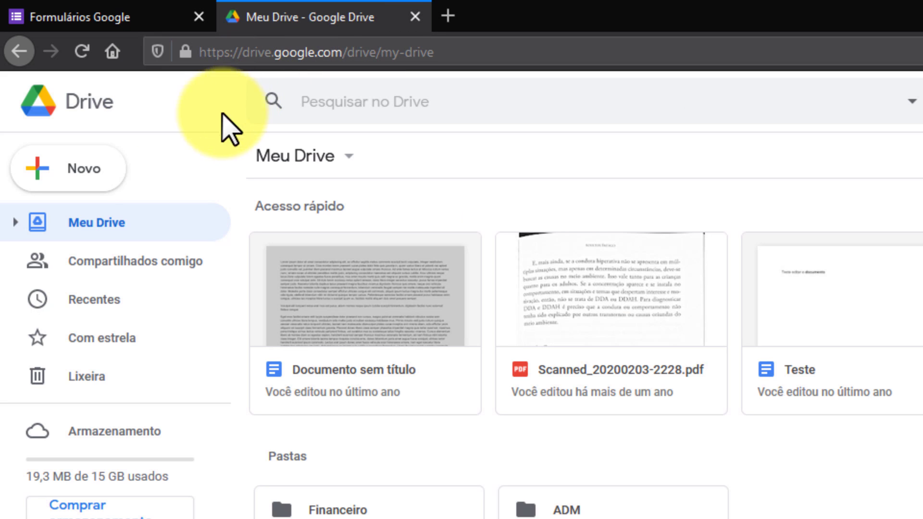
{"action": "left_click", "coordinate": [82, 171]}
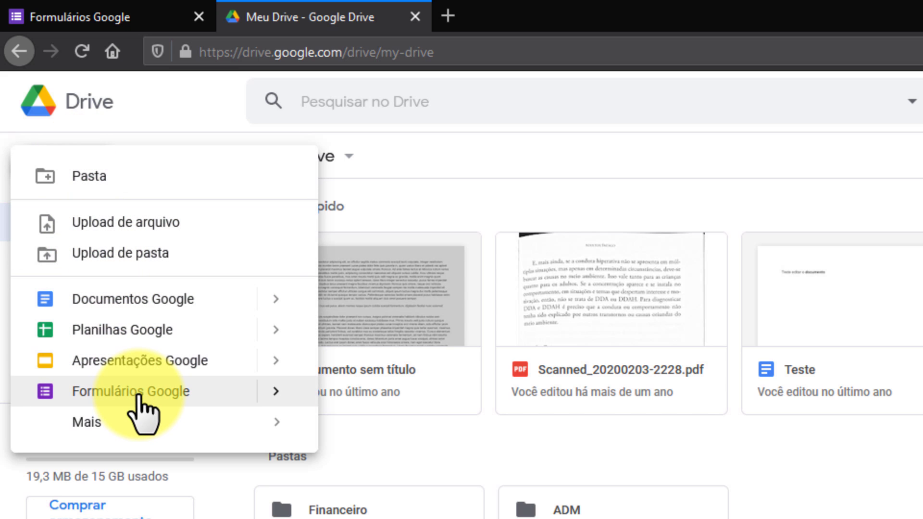
{"action": "key", "text": "Escape"}
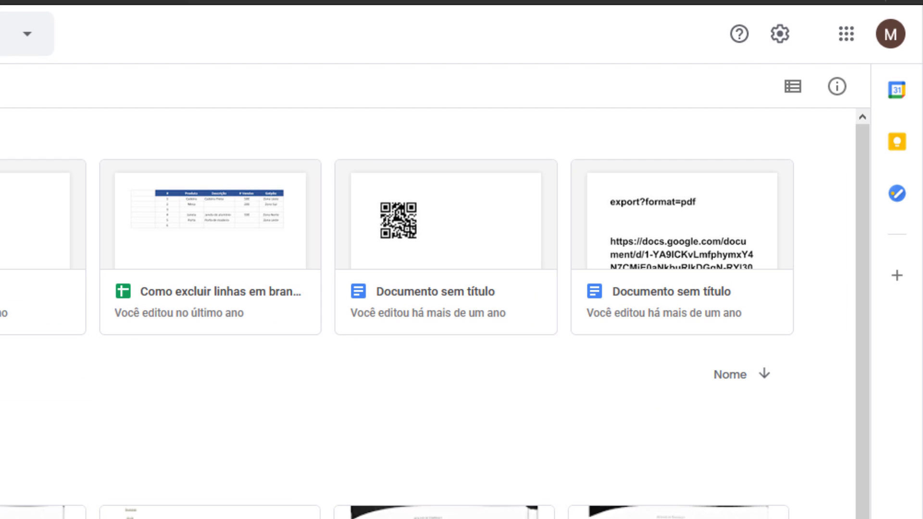
{"action": "left_click", "coordinate": [847, 36]}
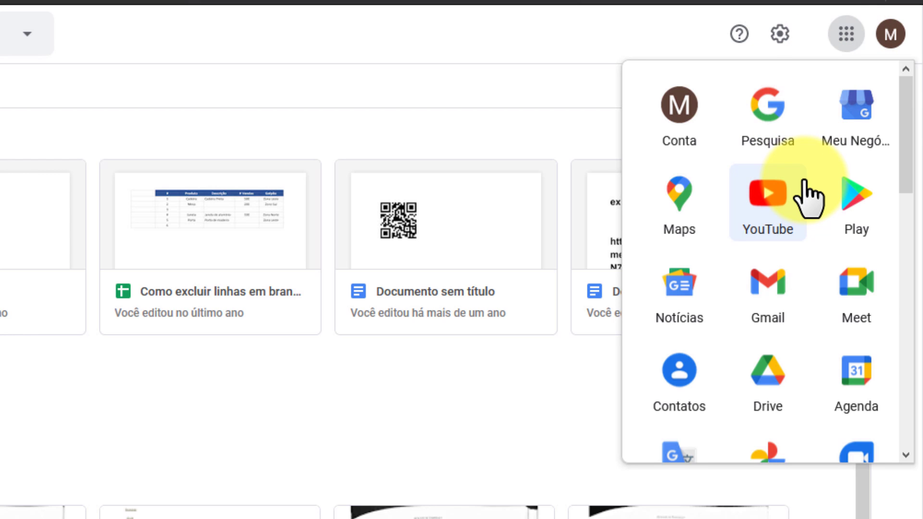
{"action": "scroll", "coordinate": [809, 199], "scroll_direction": "down", "scroll_amount": 12}
{"action": "scroll", "coordinate": [809, 199], "scroll_direction": "down", "scroll_amount": 2}
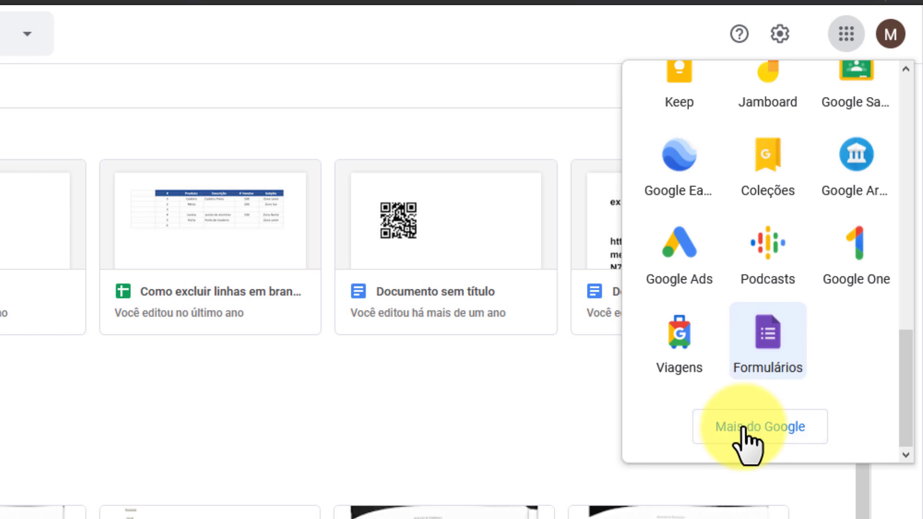
Browse the full Google products catalogue and go to the Formulários Google product page
{"action": "left_click", "coordinate": [771, 443]}
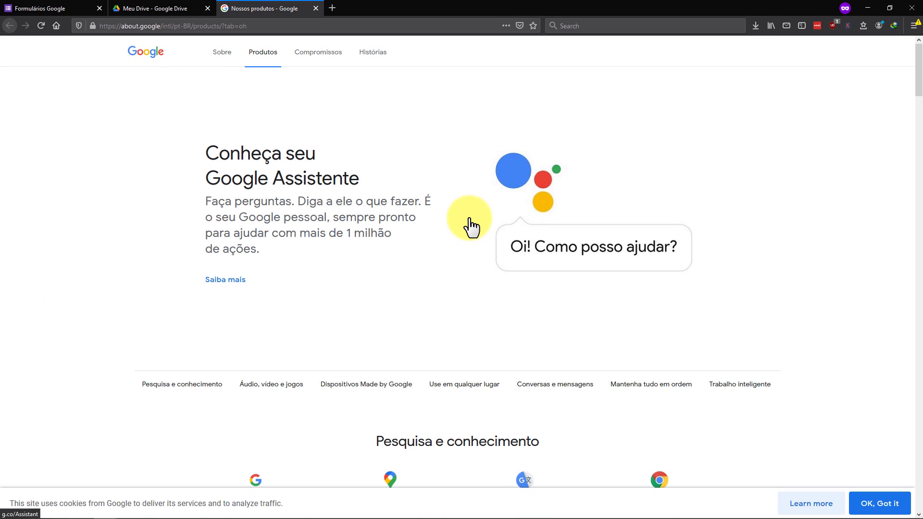
{"action": "scroll", "coordinate": [471, 226], "scroll_direction": "down", "scroll_amount": 7}
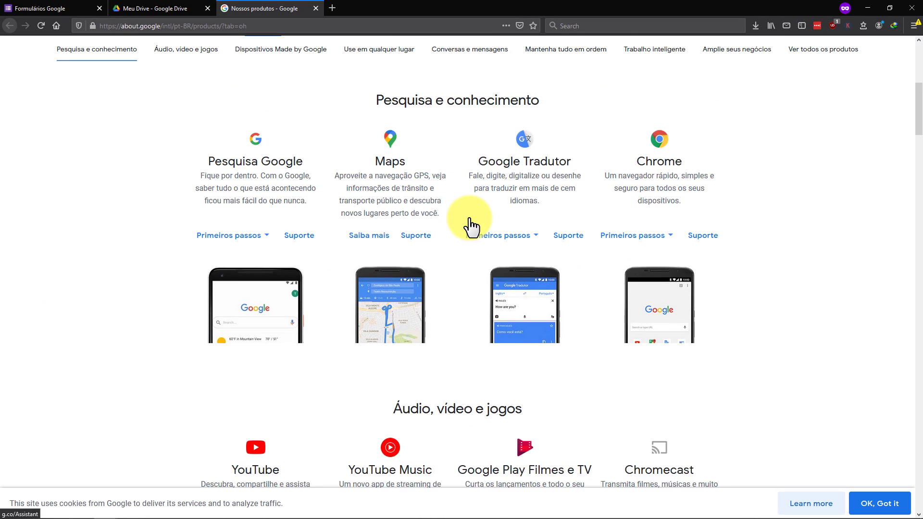
{"action": "scroll", "coordinate": [471, 223], "scroll_direction": "down", "scroll_amount": 11}
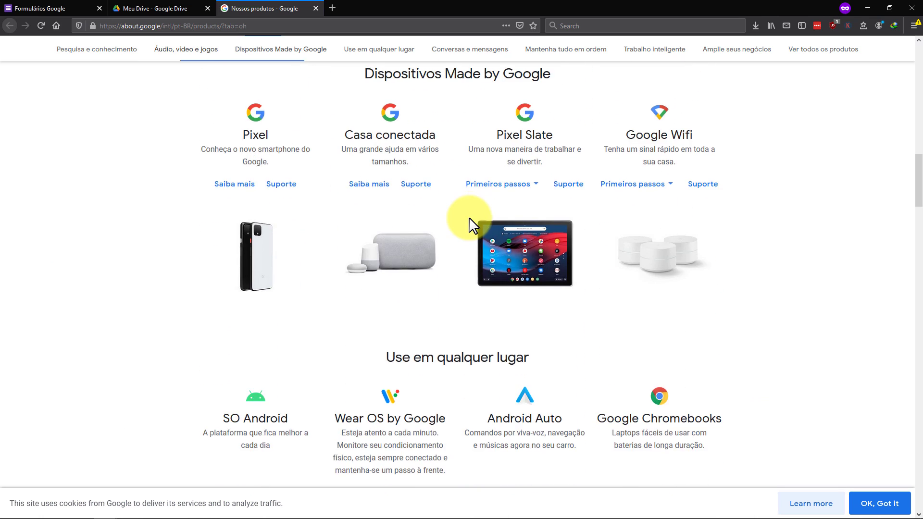
{"action": "scroll", "coordinate": [471, 225], "scroll_direction": "down", "scroll_amount": 20}
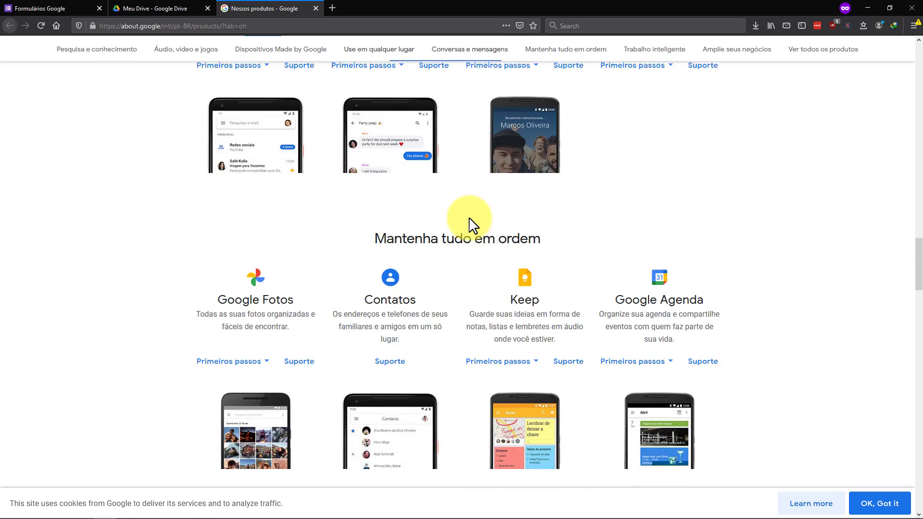
{"action": "scroll", "coordinate": [470, 225], "scroll_direction": "down", "scroll_amount": 5}
{"action": "scroll", "coordinate": [459, 217], "scroll_direction": "up", "scroll_amount": 2}
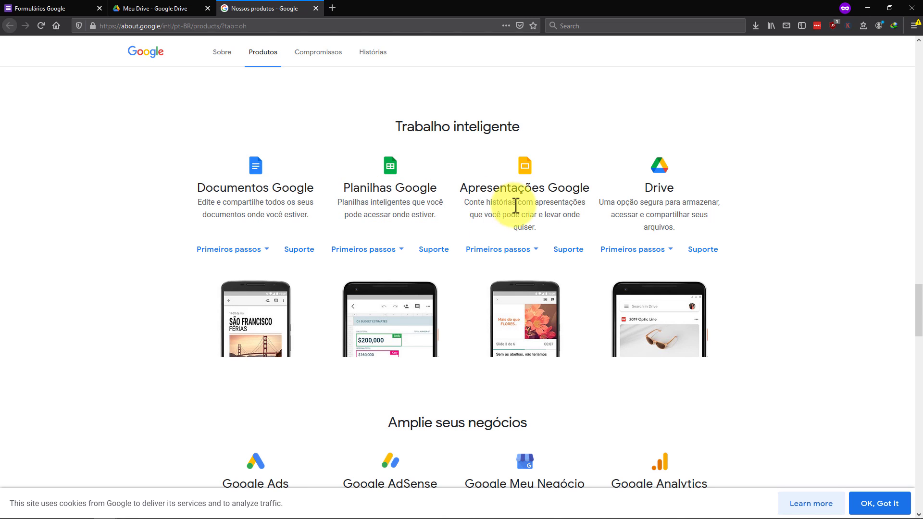
{"action": "scroll", "coordinate": [509, 226], "scroll_direction": "down", "scroll_amount": 4}
{"action": "scroll", "coordinate": [507, 226], "scroll_direction": "down", "scroll_amount": 10}
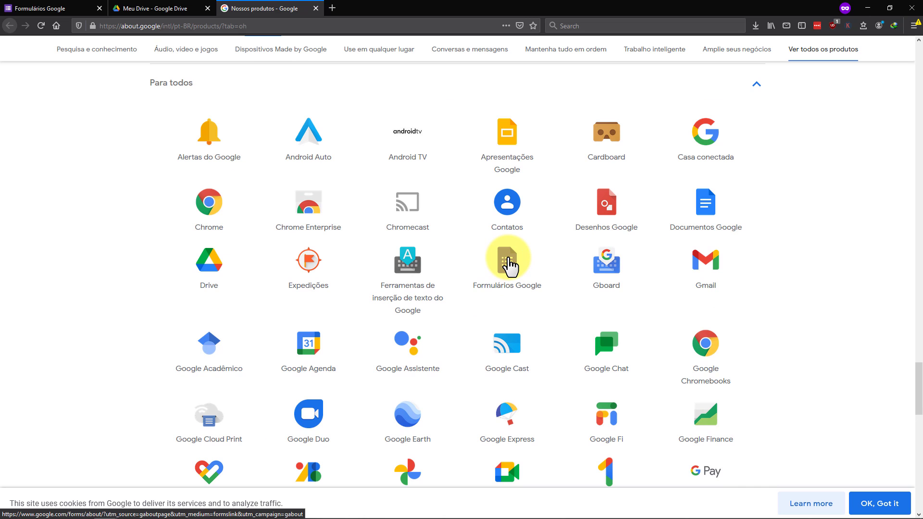
{"action": "left_click", "coordinate": [510, 265]}
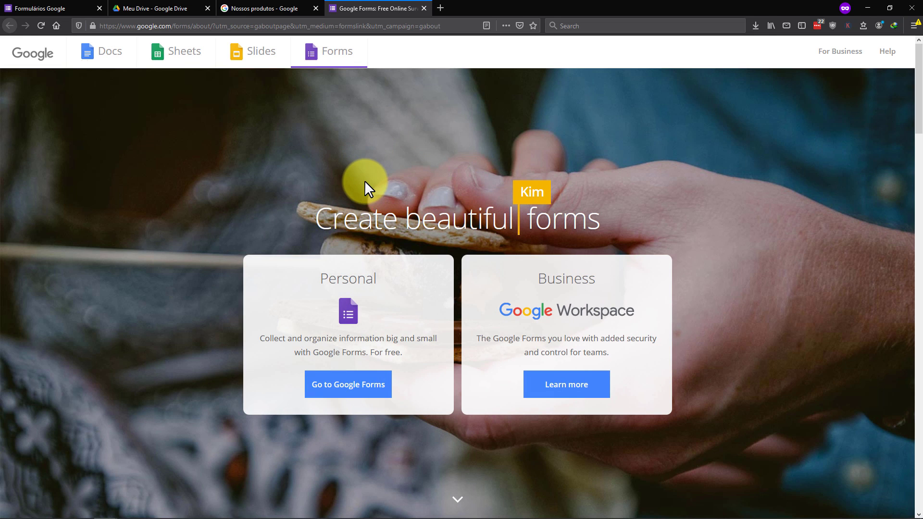
Go to Google Forms in full screen, create a blank form and dismiss the welcome tour
{"action": "left_click", "coordinate": [344, 392]}
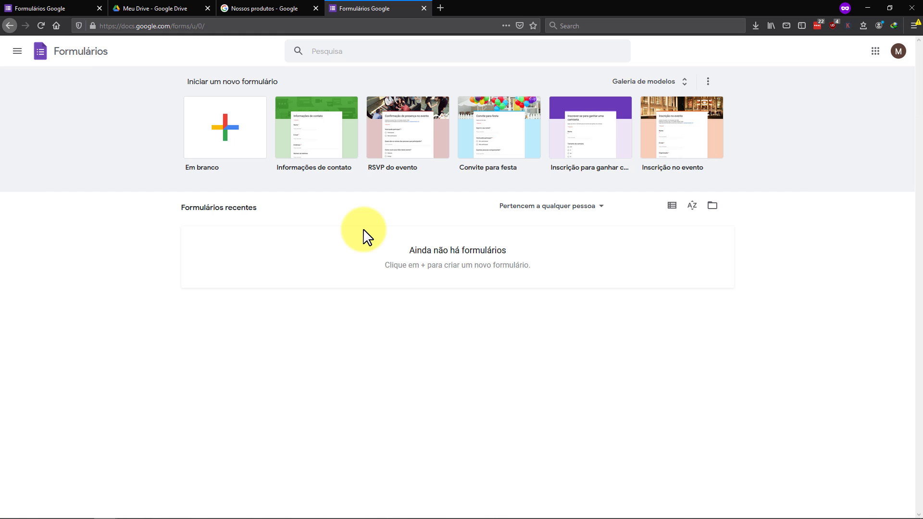
{"action": "key", "text": "F11"}
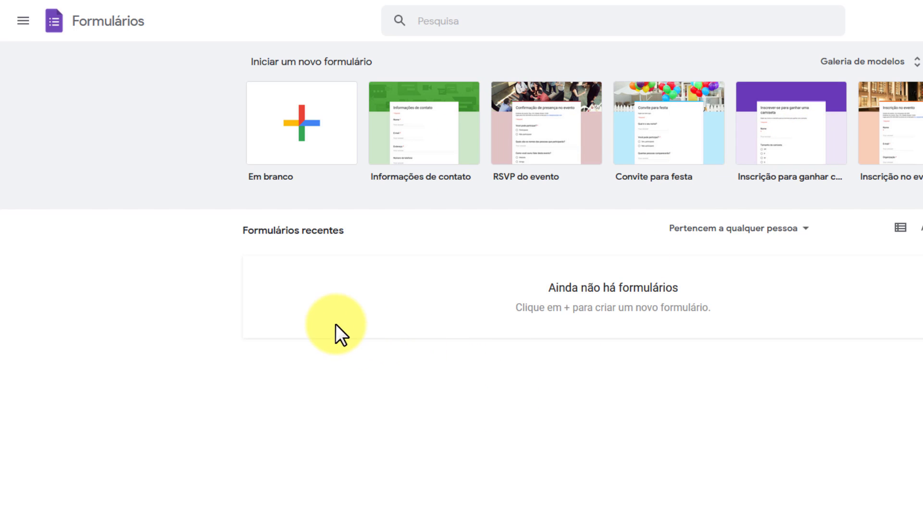
{"action": "left_click", "coordinate": [304, 136]}
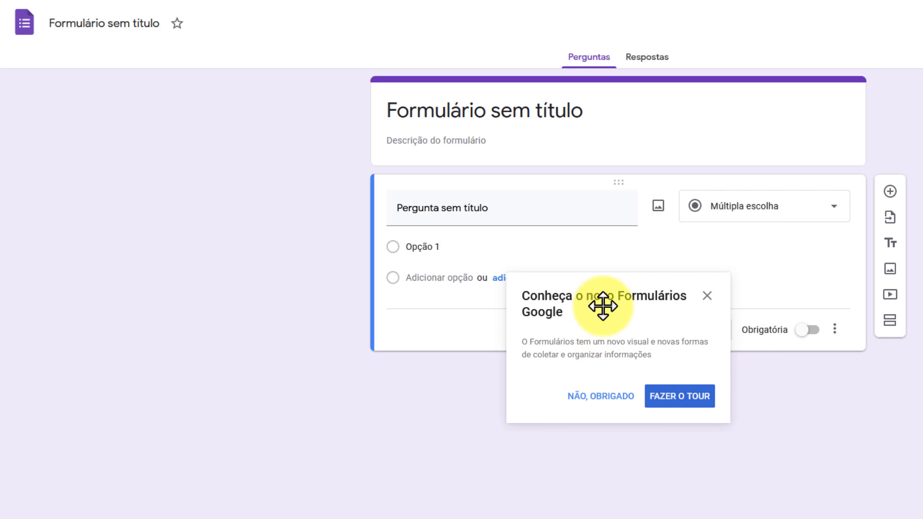
{"action": "left_click", "coordinate": [707, 295]}
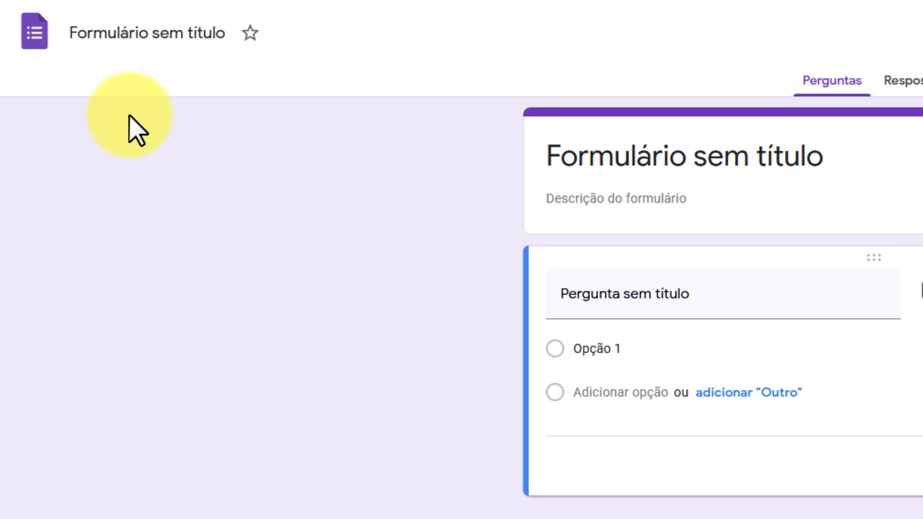
Rename the form file to 'Aula - Formulários Google'
{"action": "left_click", "coordinate": [139, 40]}
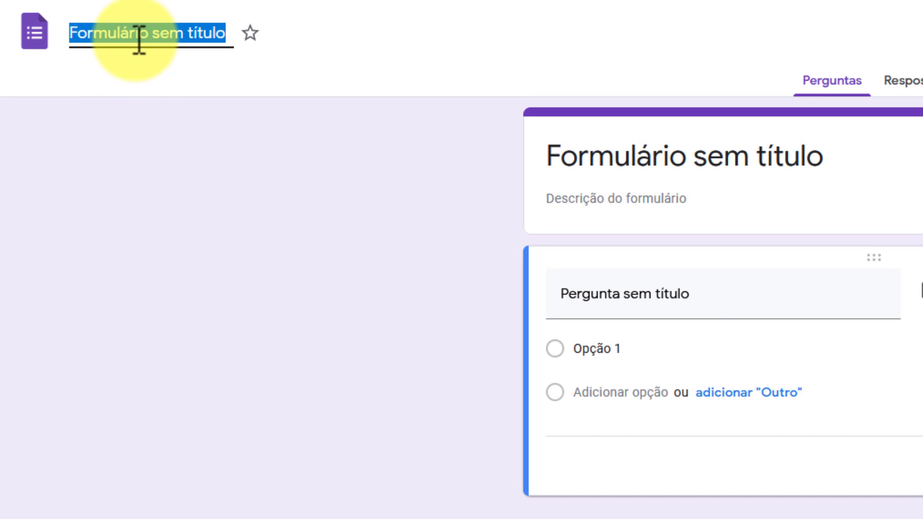
{"action": "type", "text": "Aula - Formulários Google"}
{"action": "left_click", "coordinate": [340, 289]}
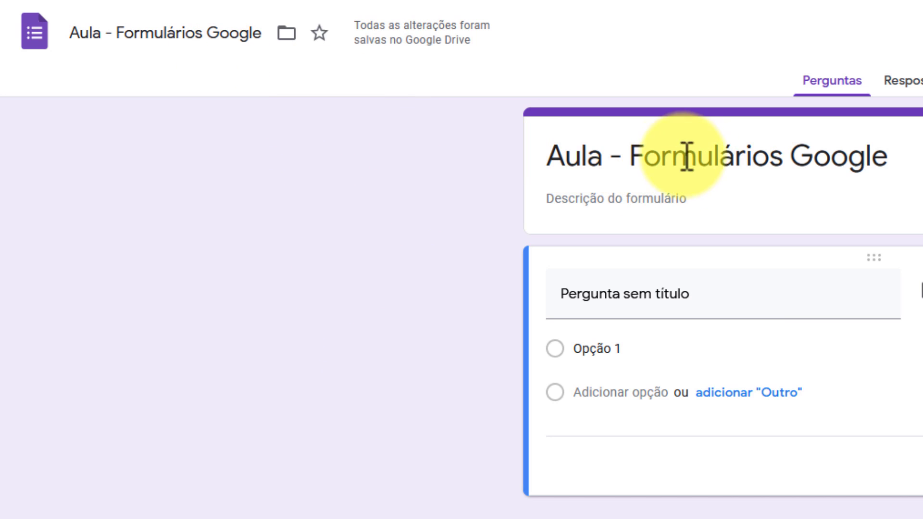
Title the form 'Recrutamento' and paste the marketing analyst job description as its description
{"action": "triple_click", "coordinate": [750, 168]}
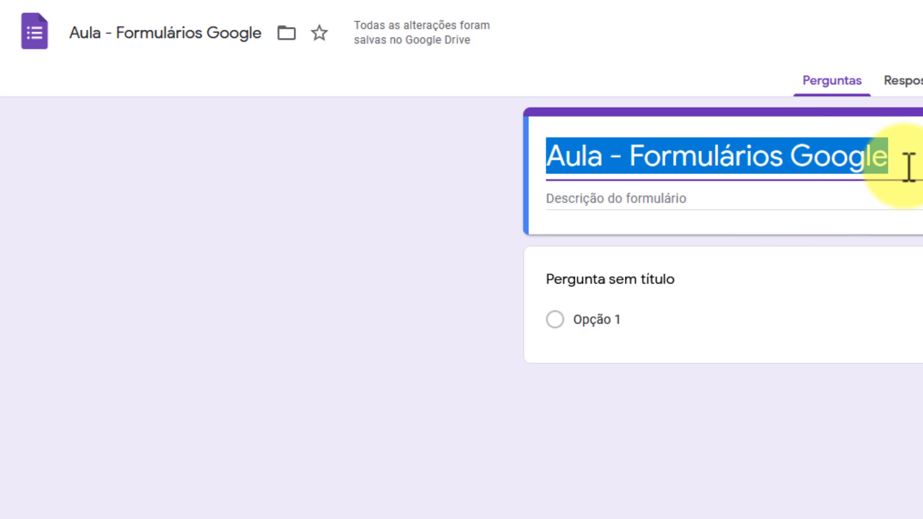
{"action": "type", "text": "Recrutamento"}
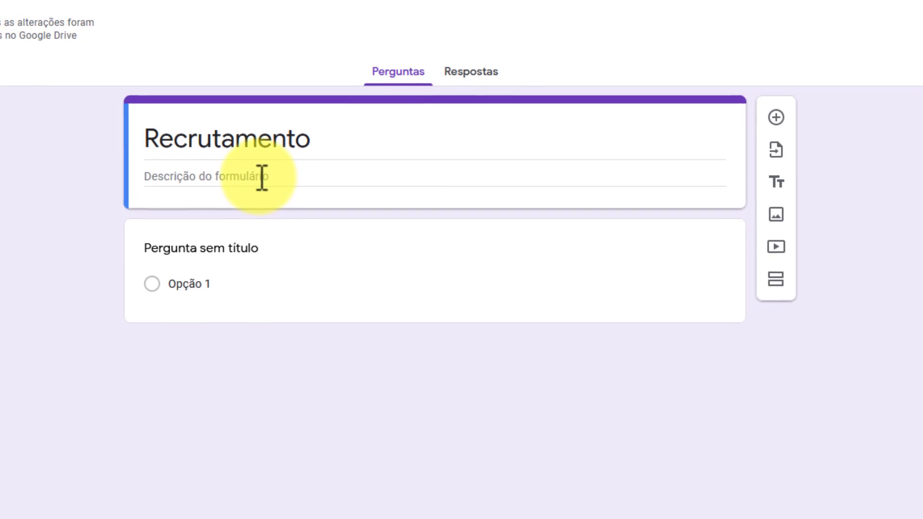
{"action": "left_click", "coordinate": [218, 181]}
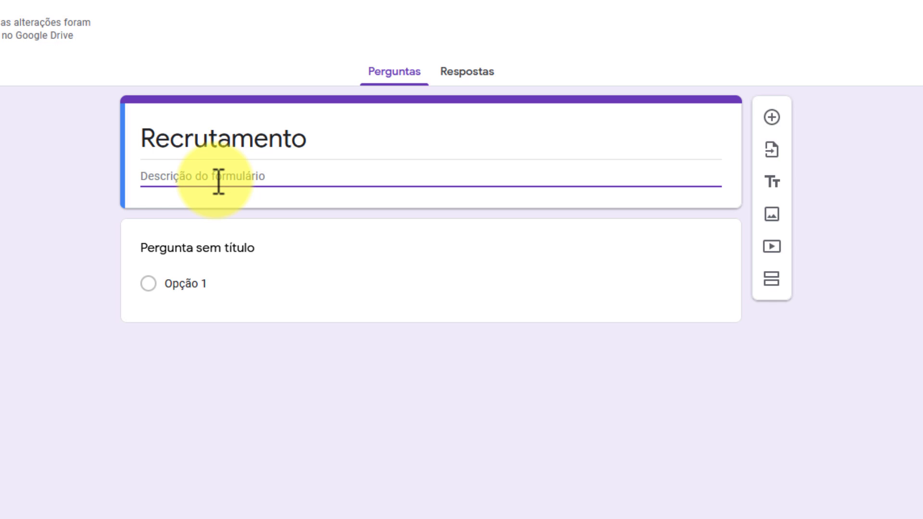
{"action": "type", "text": "Seja muito bem-vindo(a)!  Recrutamento para a vaga de analista de marketing no Me Ensina  Necessário: - Inglês intermediário - Pacote Office intermediário - Saber programar o próximo Facebook"}
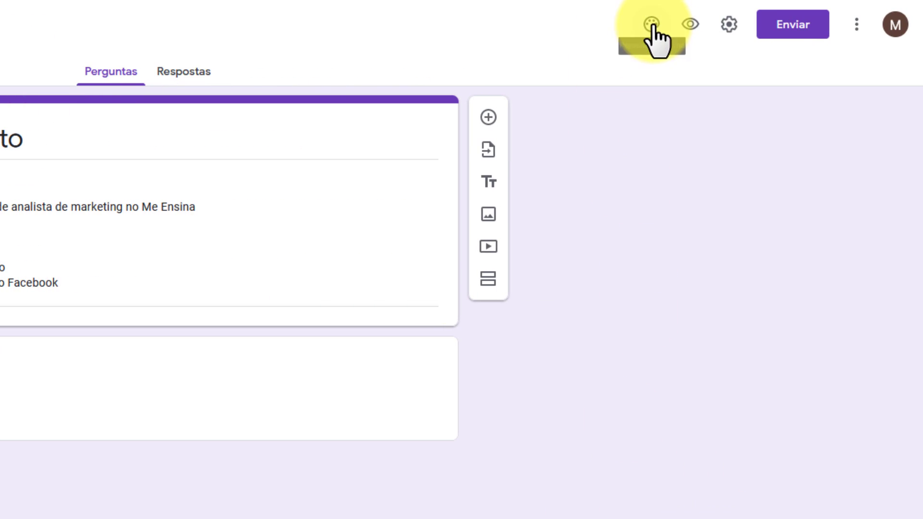
Set a custom bright cyan #00c3ff as the form's theme colour
{"action": "left_click", "coordinate": [652, 24]}
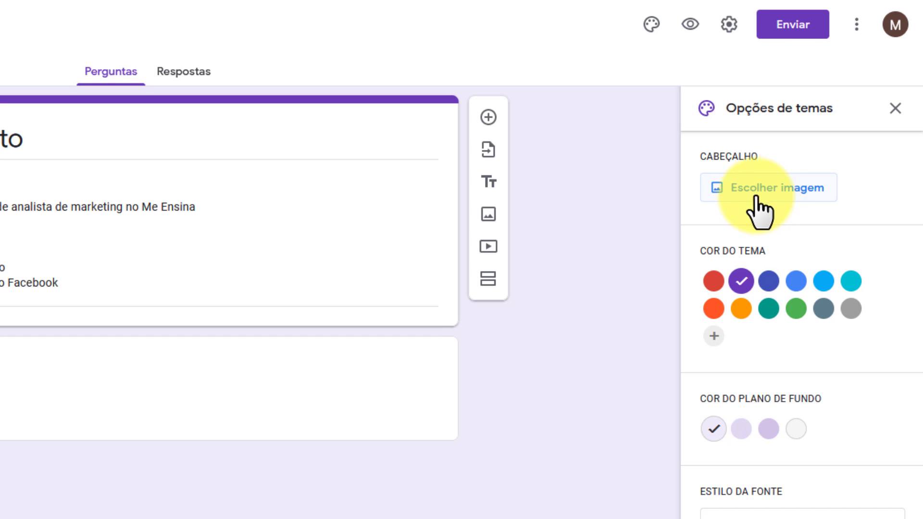
{"action": "left_click", "coordinate": [769, 311]}
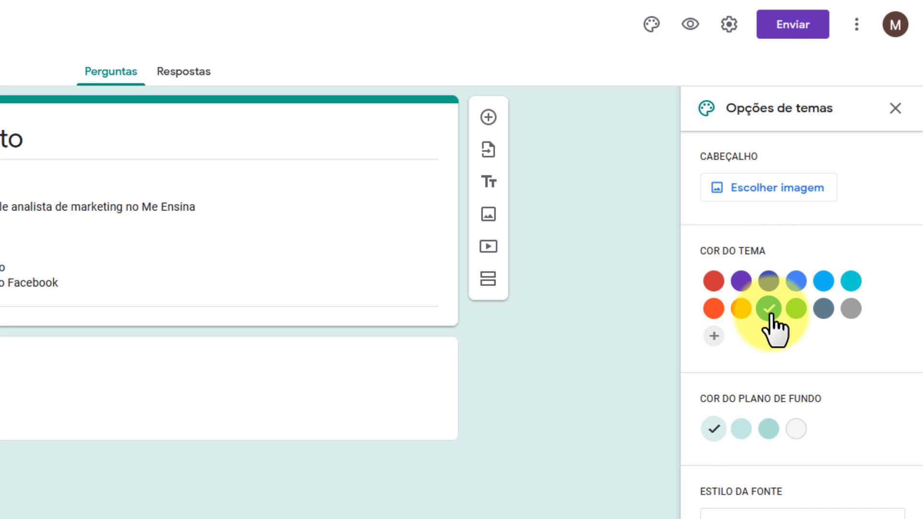
{"action": "left_click", "coordinate": [715, 336]}
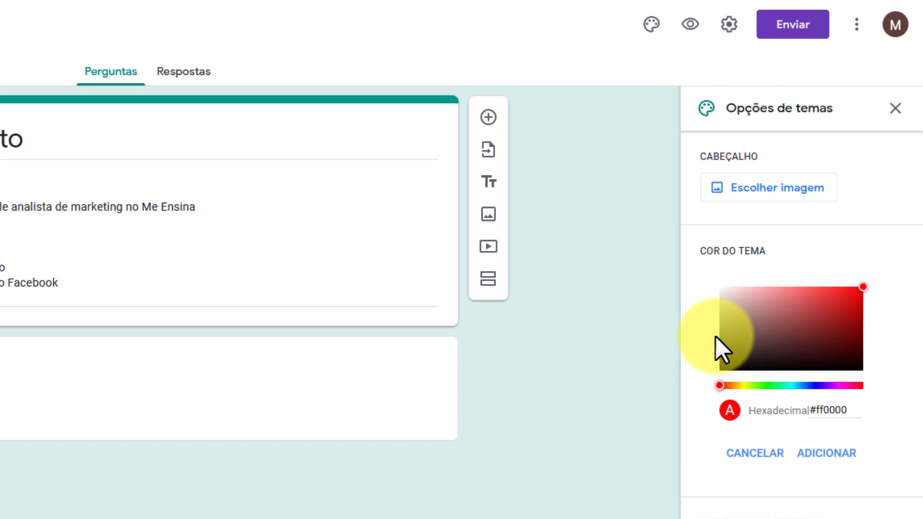
{"action": "left_click", "coordinate": [798, 326]}
{"action": "left_click", "coordinate": [835, 292]}
{"action": "left_click_drag", "start_coordinate": [835, 385], "coordinate": [797, 385]}
{"action": "mouse_move", "coordinate": [835, 334]}
{"action": "left_mouse_down"}
{"action": "mouse_move", "coordinate": [855, 305]}
{"action": "mouse_move", "coordinate": [881, 299]}
{"action": "left_mouse_up"}
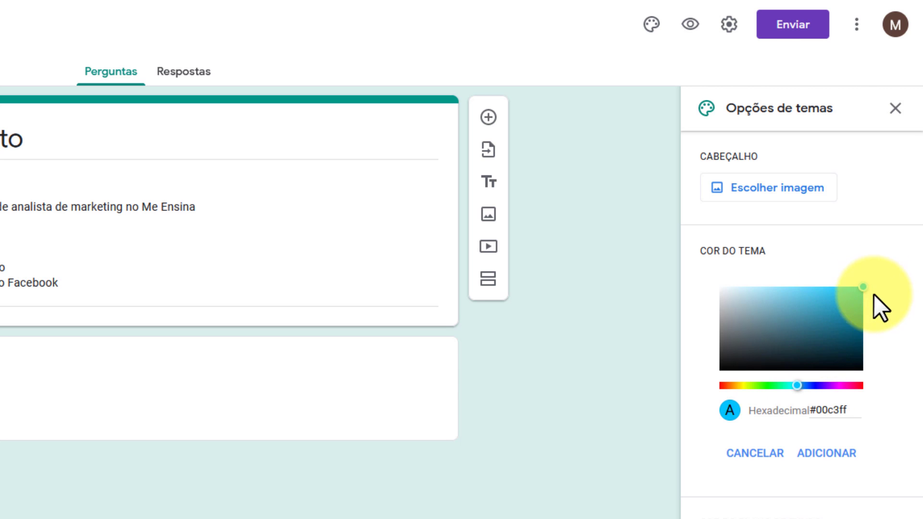
{"action": "left_click", "coordinate": [842, 455]}
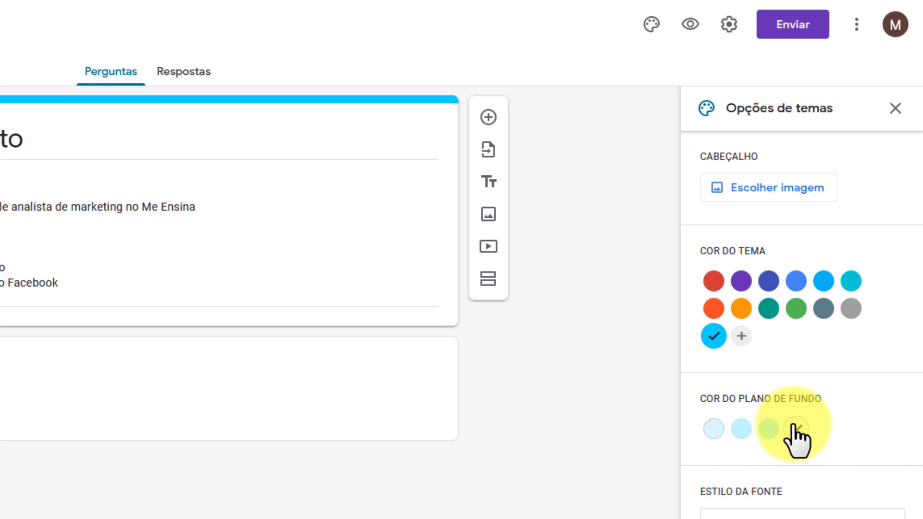
Use the lightest background shade, keep the Básico font and close the theme options
{"action": "left_click", "coordinate": [769, 430]}
{"action": "left_click", "coordinate": [741, 429]}
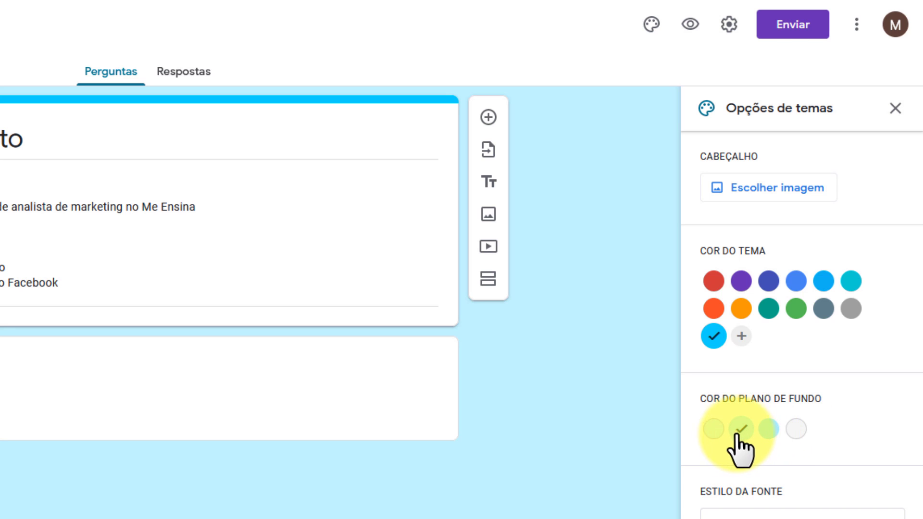
{"action": "left_click", "coordinate": [715, 428]}
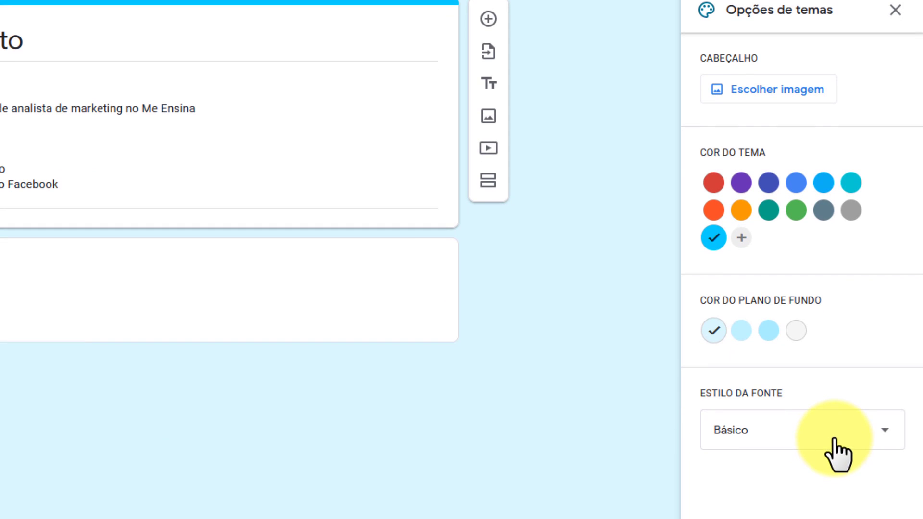
{"action": "left_click", "coordinate": [839, 444]}
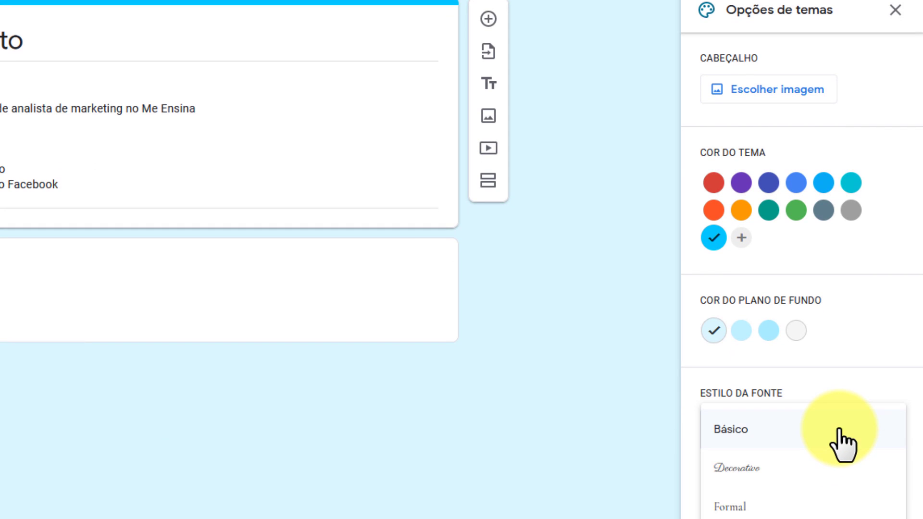
{"action": "key", "text": "Escape"}
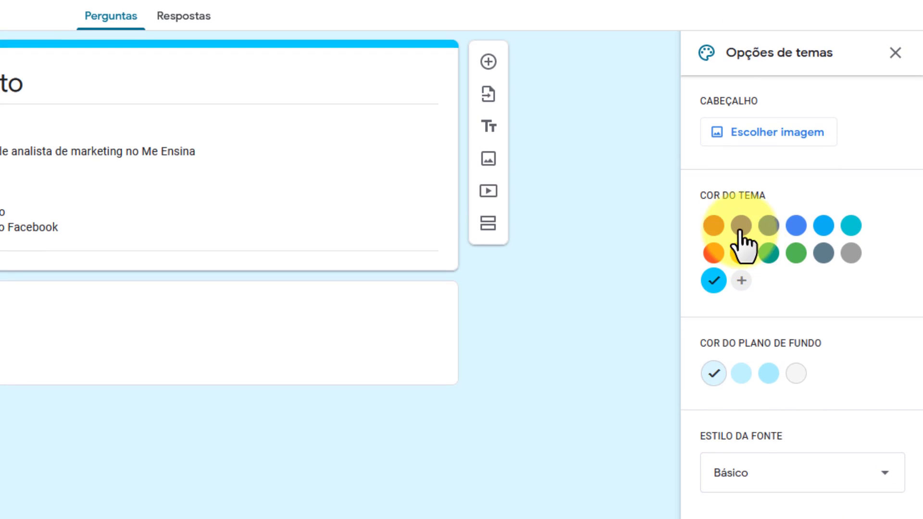
{"action": "left_click", "coordinate": [893, 11]}
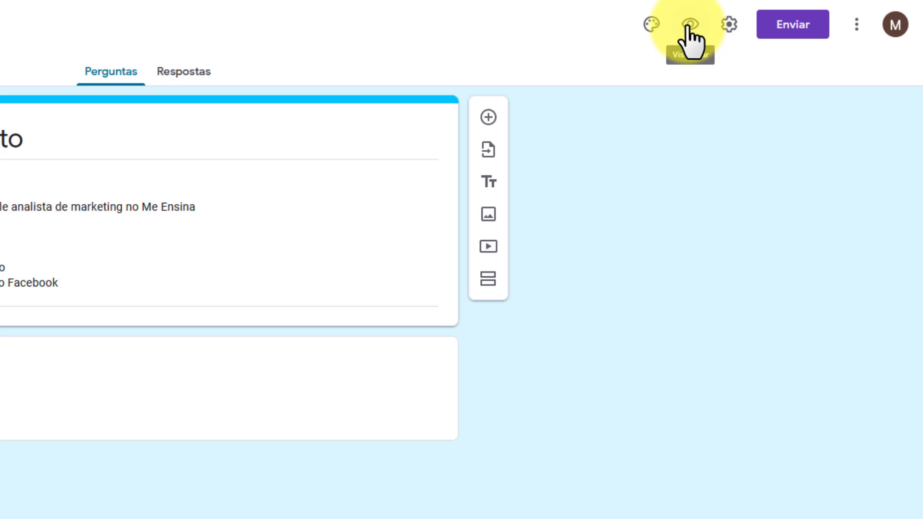
In the form settings, enable 'Coletar endereços de e-mail' and go to the Apresentação settings
{"action": "left_click", "coordinate": [729, 32]}
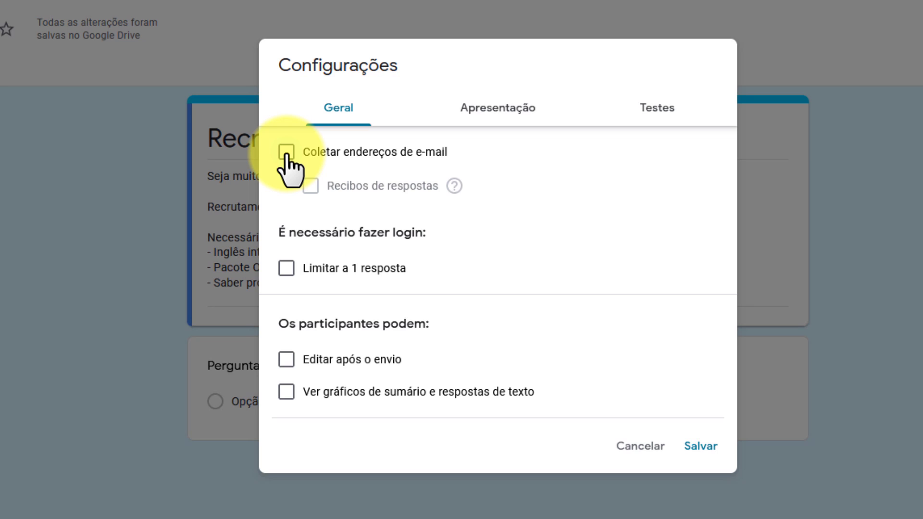
{"action": "left_click", "coordinate": [286, 153]}
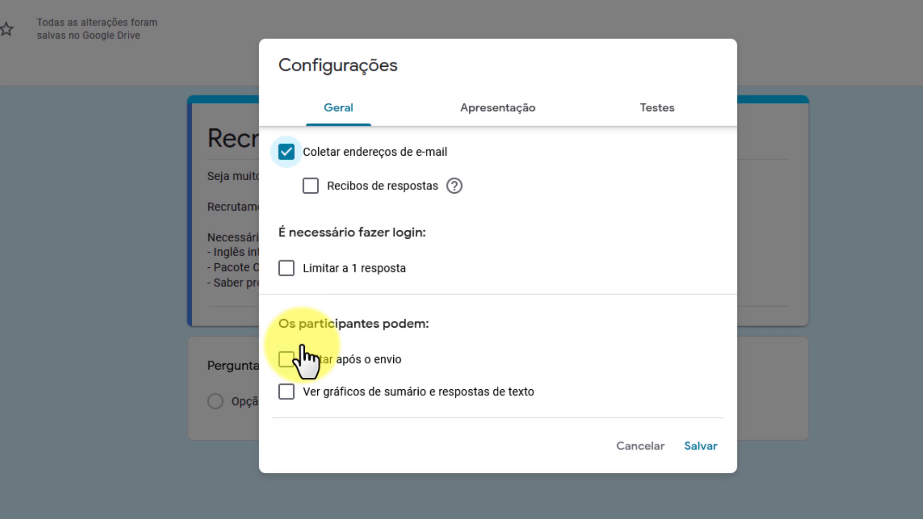
{"action": "left_click", "coordinate": [517, 121]}
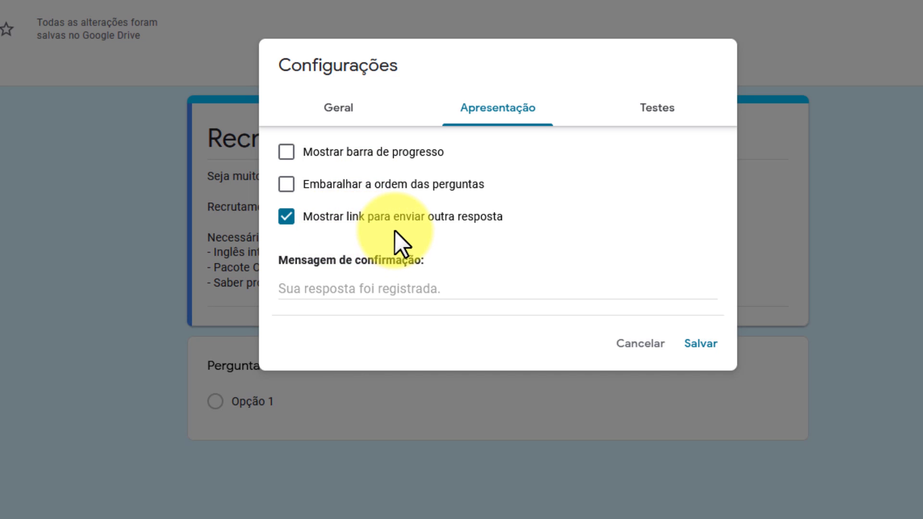
Set the confirmation message 'Obrigado! Suas respostas foram recebidas com sucesso!', leave quiz mode off, and save
{"action": "left_click", "coordinate": [372, 294]}
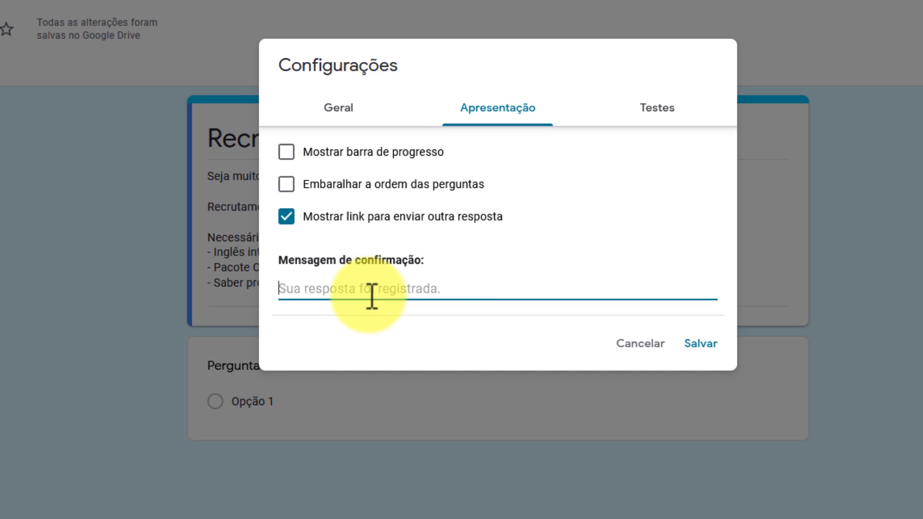
{"action": "type", "text": "Obrigado! Suas respostas foram recebidas com sucesso!"}
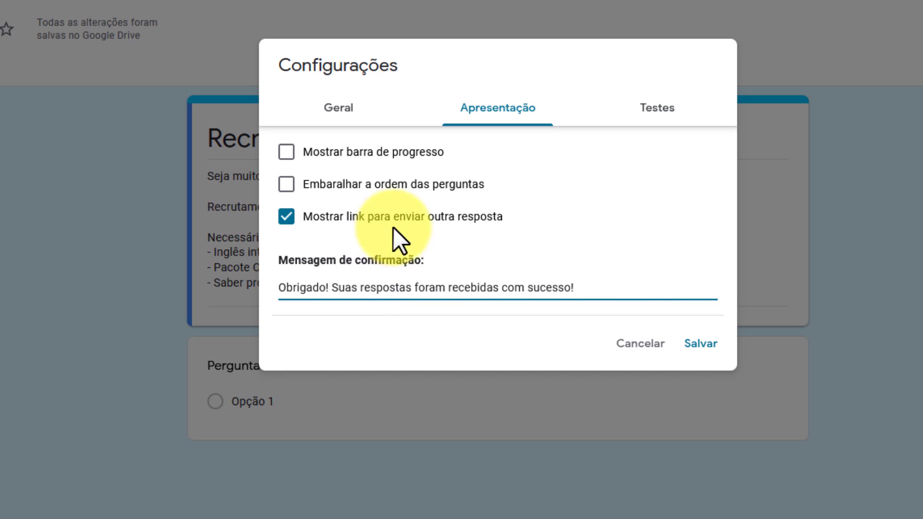
{"action": "left_click", "coordinate": [669, 116]}
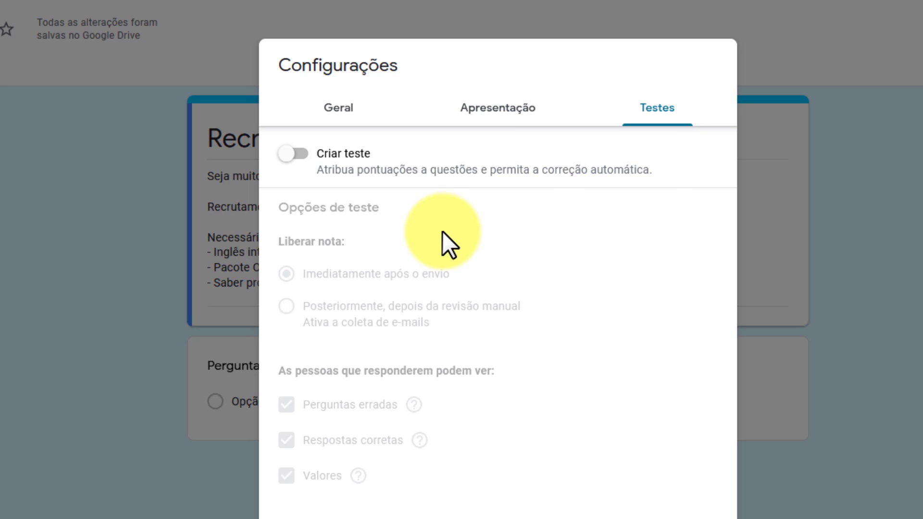
{"action": "left_click", "coordinate": [291, 155]}
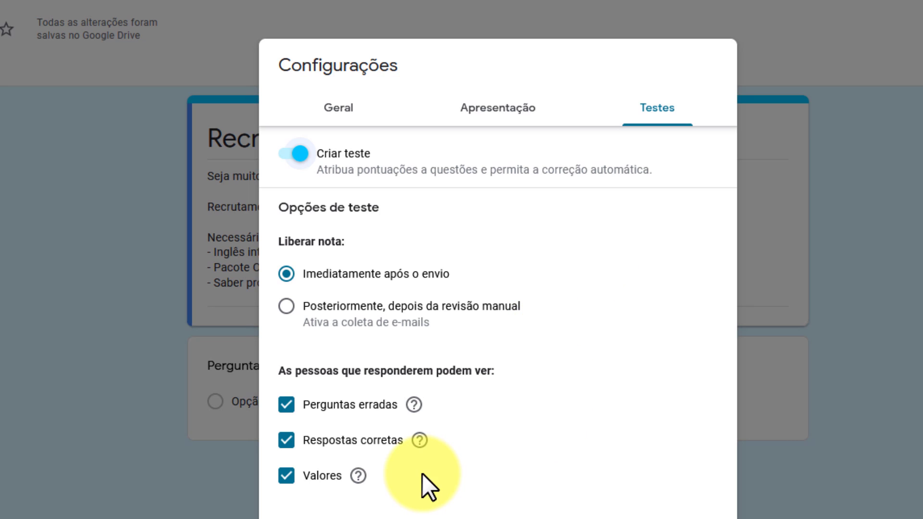
{"action": "left_click", "coordinate": [299, 153]}
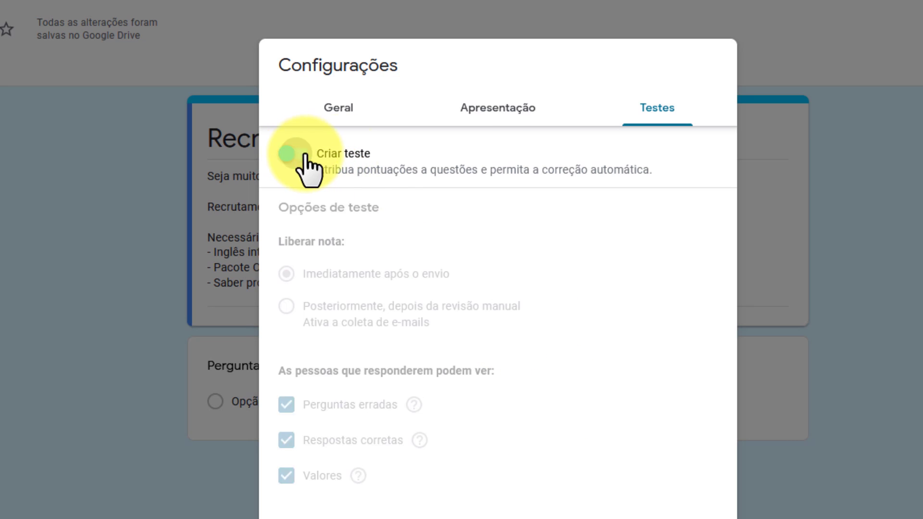
{"action": "left_click", "coordinate": [492, 110]}
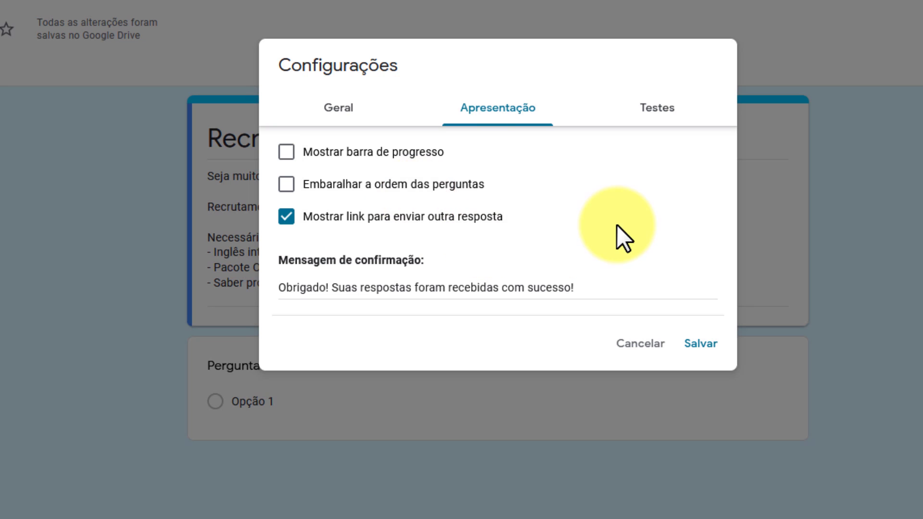
{"action": "left_click", "coordinate": [701, 353]}
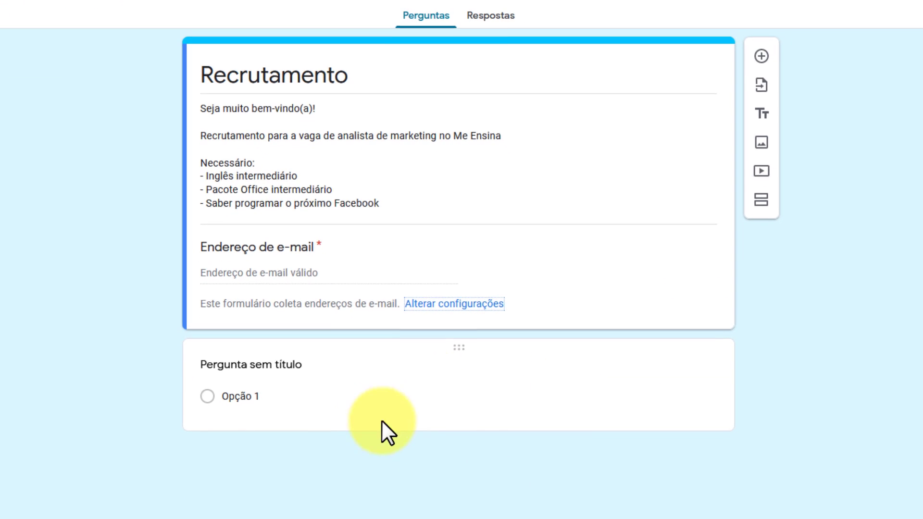
{"action": "left_click", "coordinate": [311, 361]}
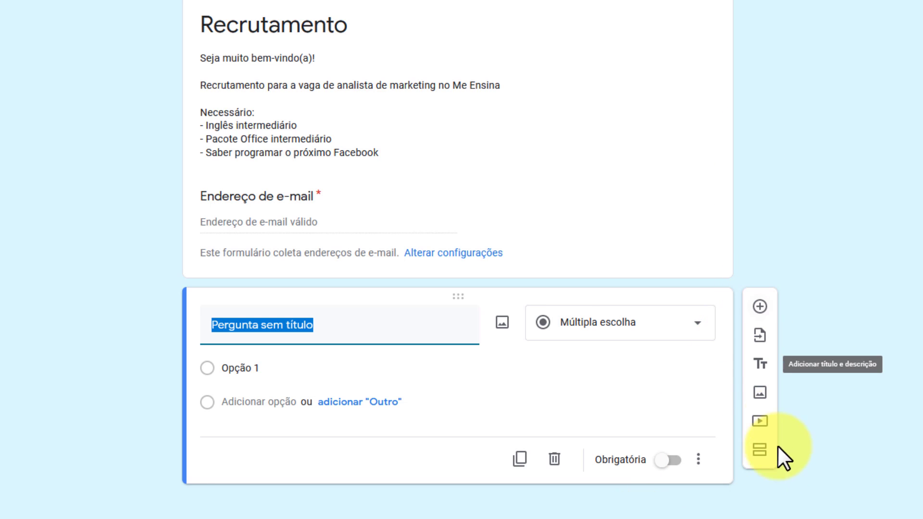
{"action": "left_click", "coordinate": [760, 337]}
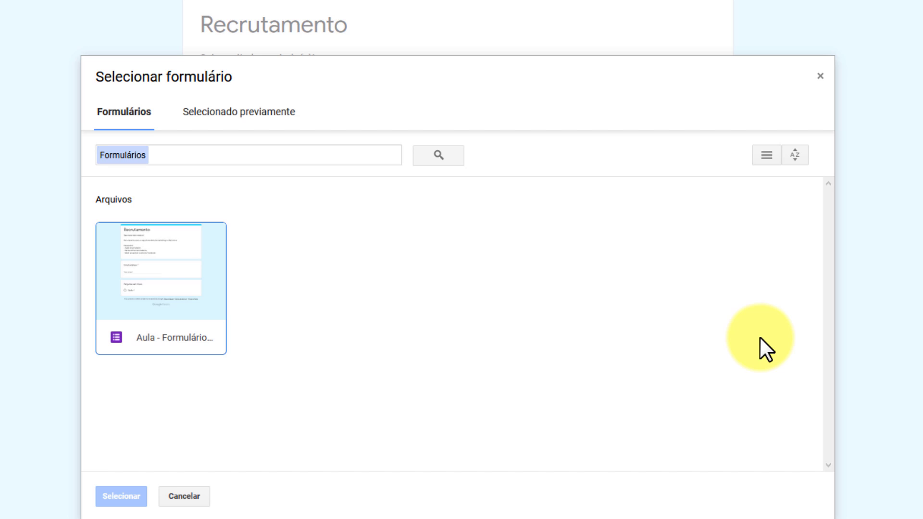
{"action": "left_click", "coordinate": [820, 76]}
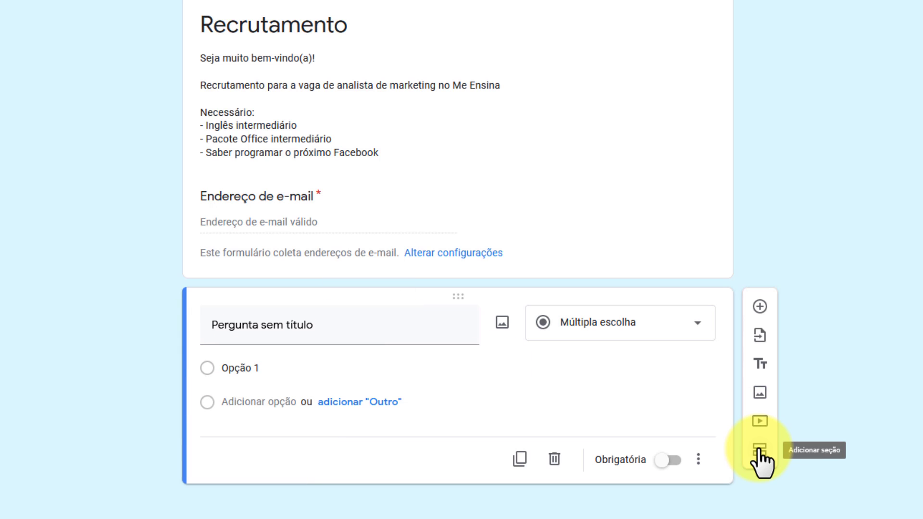
Retitle the second question 'Cel/WhatsApp' and make it a required Resposta curta question
{"action": "left_click", "coordinate": [368, 339]}
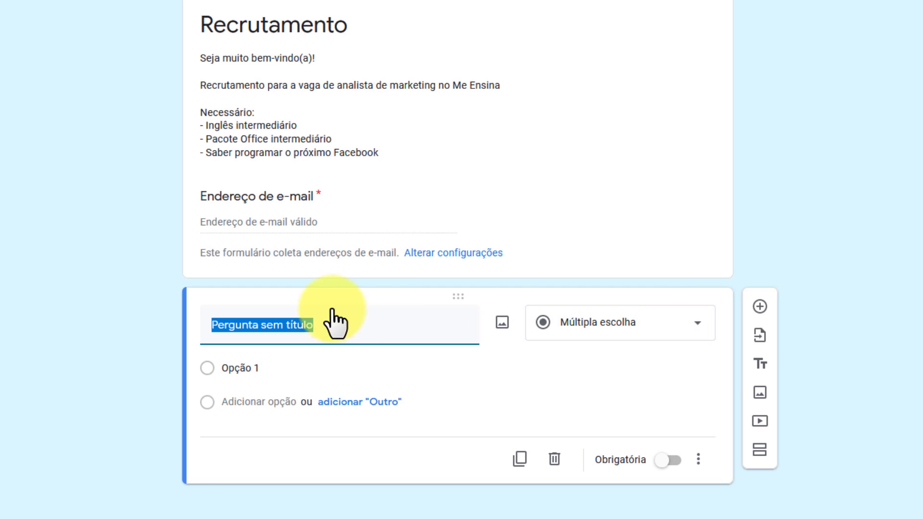
{"action": "type", "text": "Cel/WhatsApp"}
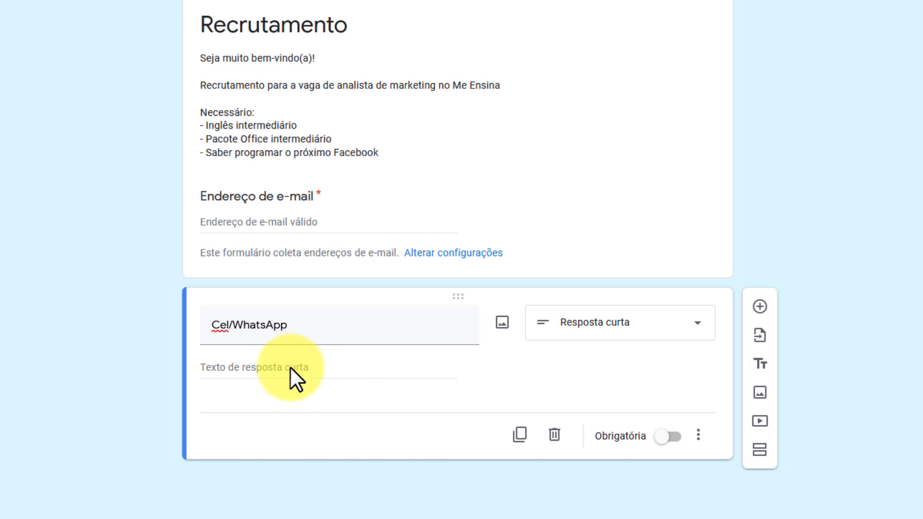
{"action": "left_click", "coordinate": [695, 329]}
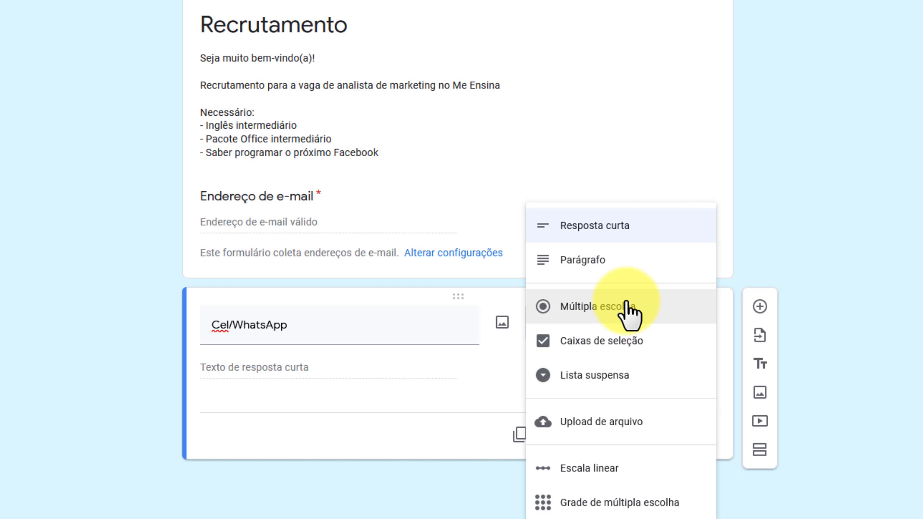
{"action": "left_click", "coordinate": [629, 226]}
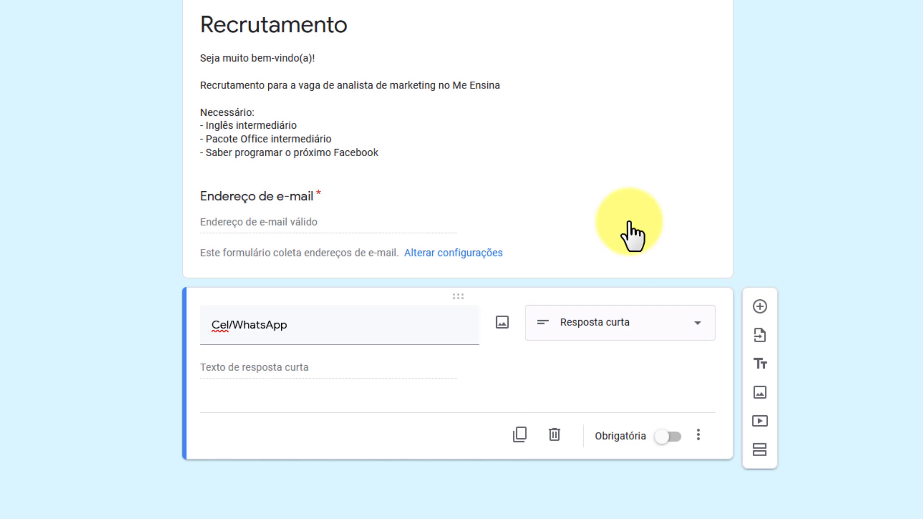
{"action": "left_click", "coordinate": [665, 436]}
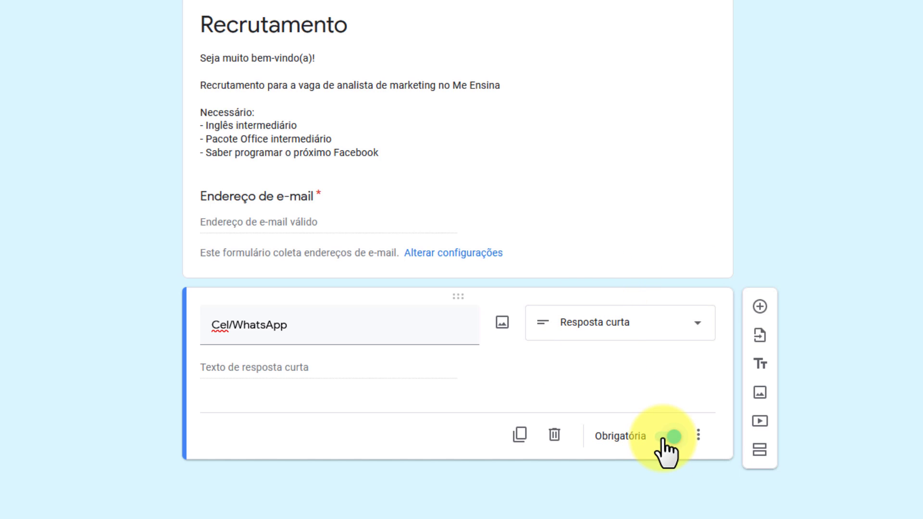
{"action": "left_click", "coordinate": [698, 435]}
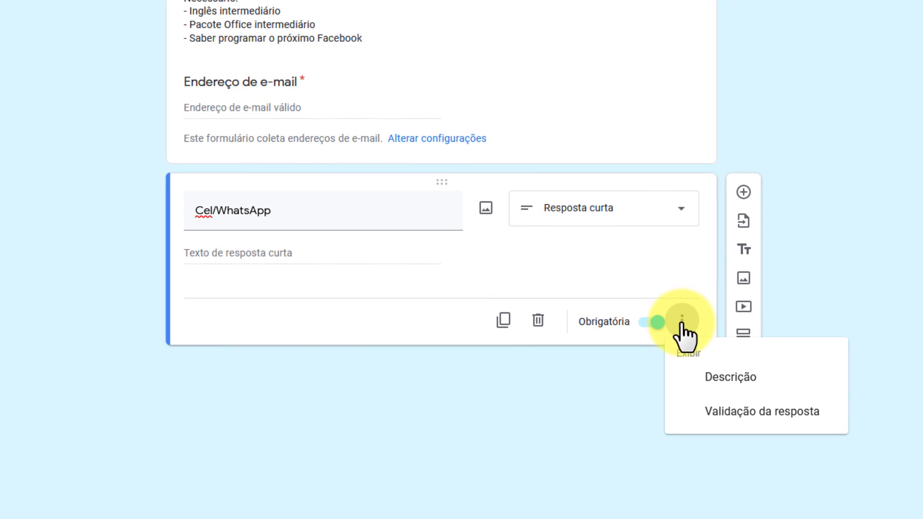
{"action": "left_click", "coordinate": [719, 414]}
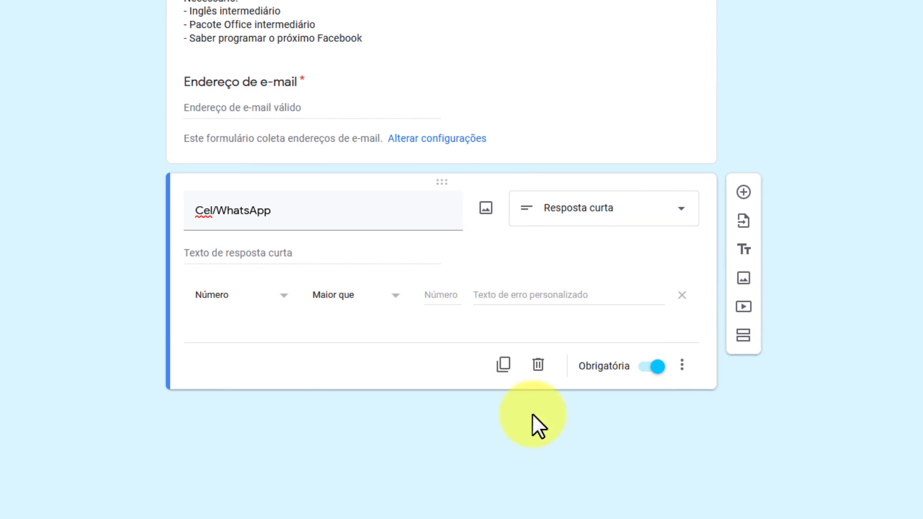
{"action": "left_click", "coordinate": [276, 303]}
{"action": "left_click", "coordinate": [279, 306]}
{"action": "left_click", "coordinate": [394, 304]}
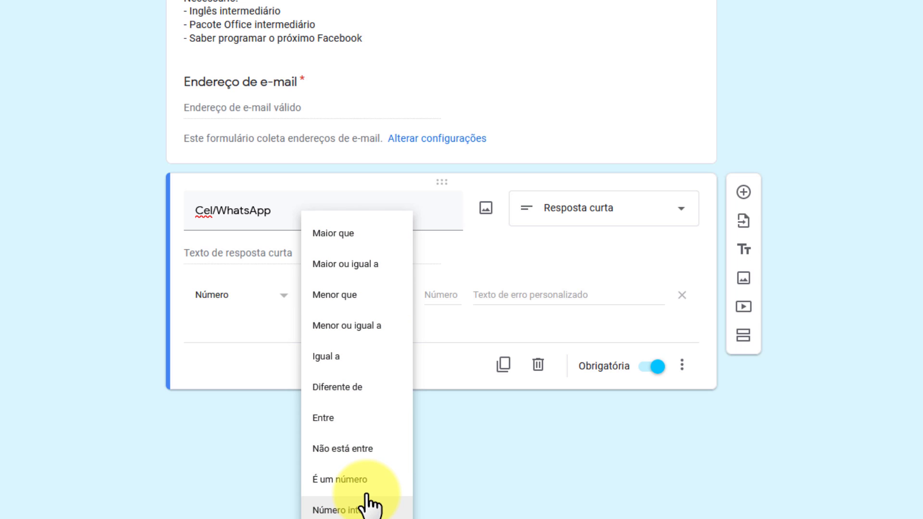
{"action": "left_click", "coordinate": [457, 353]}
{"action": "left_click", "coordinate": [681, 367]}
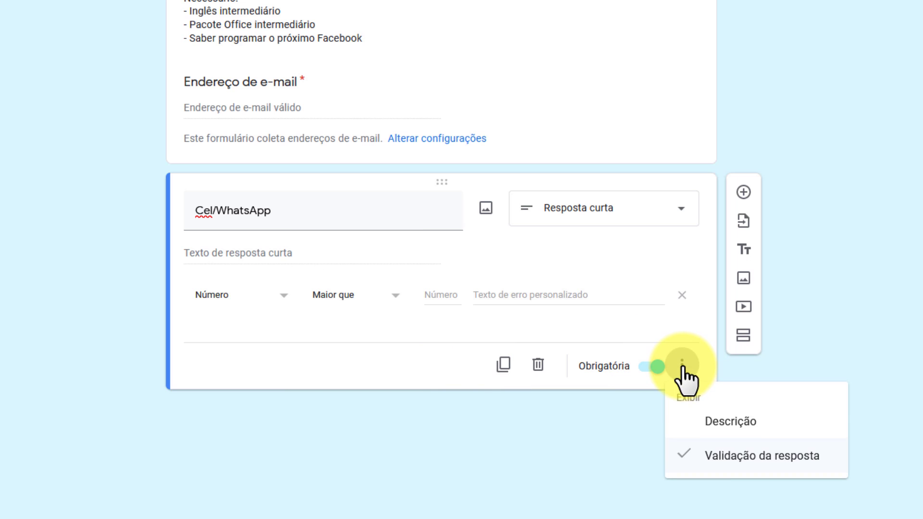
{"action": "left_click", "coordinate": [718, 452]}
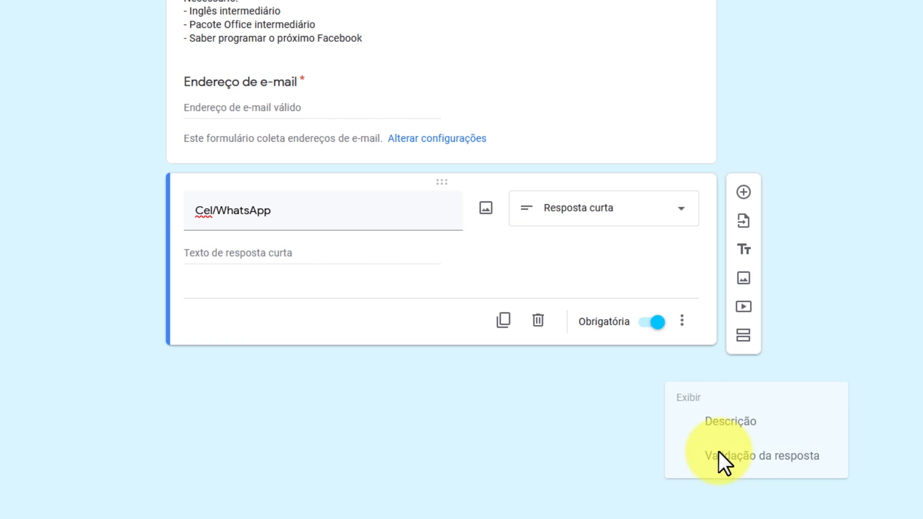
{"action": "left_click", "coordinate": [681, 322]}
{"action": "left_click", "coordinate": [715, 378]}
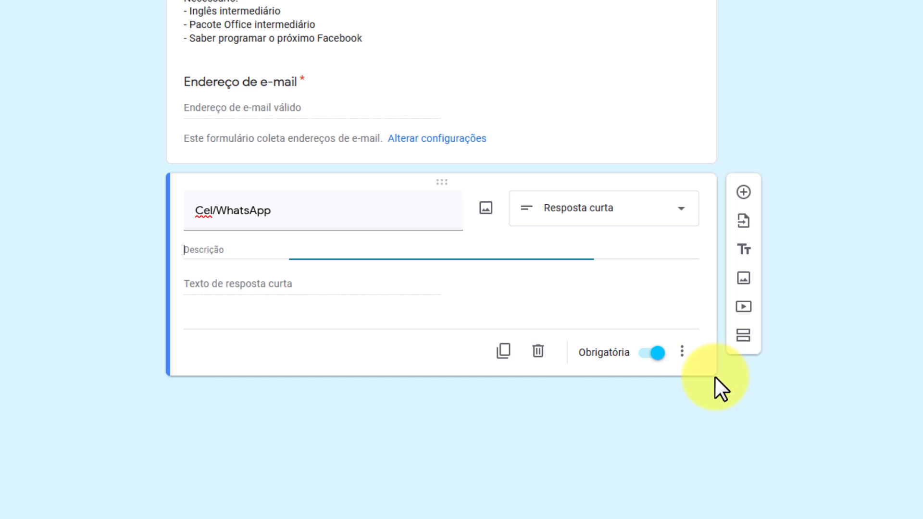
{"action": "type", "text": "Ex: 1199993333"}
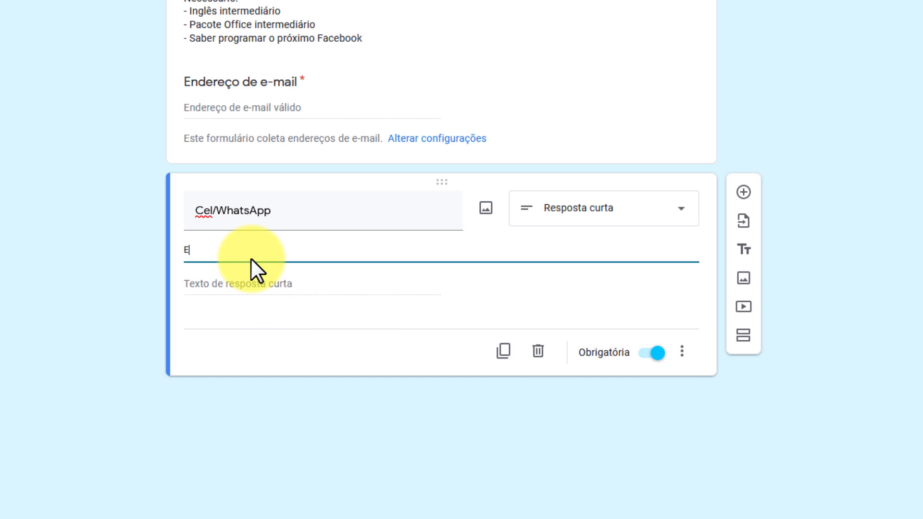
{"action": "left_click", "coordinate": [373, 405]}
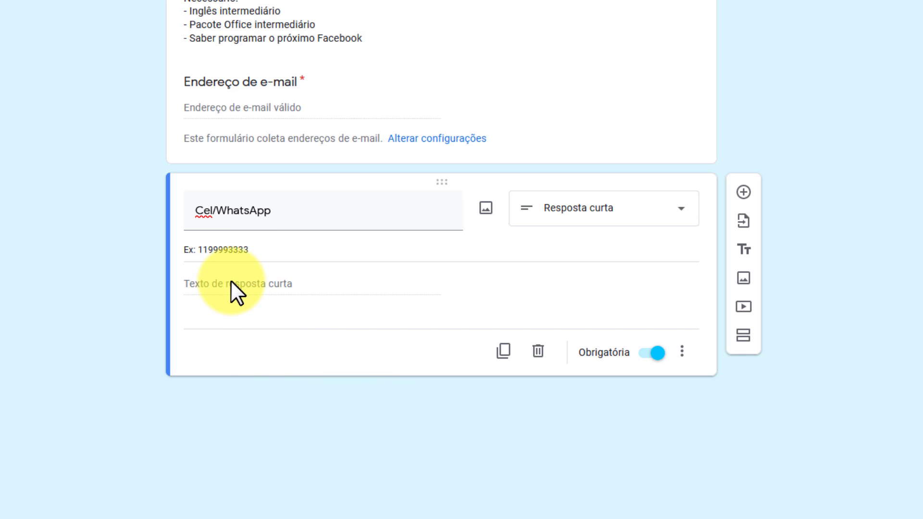
{"action": "left_click", "coordinate": [485, 210]}
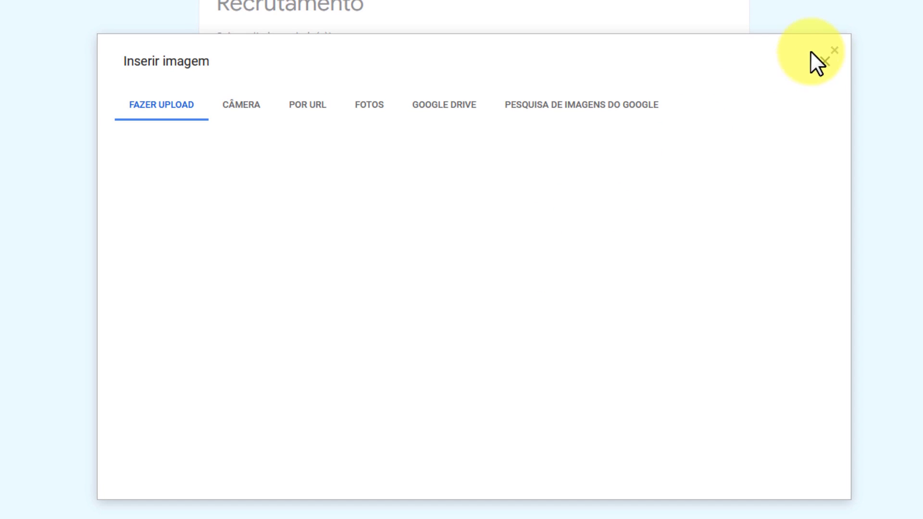
{"action": "left_click", "coordinate": [827, 65]}
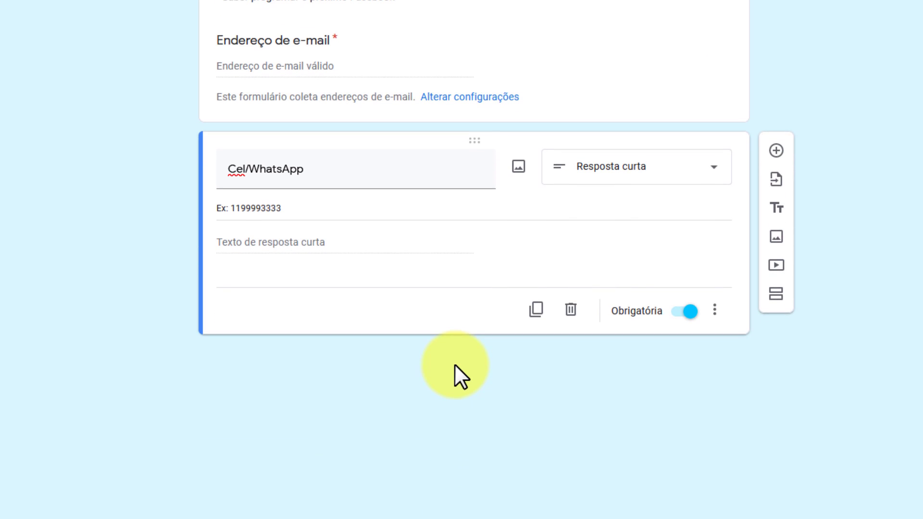
Duplicate Cel/WhatsApp as 'Nome' without its description and move it above Cel/WhatsApp
{"action": "left_click", "coordinate": [537, 310]}
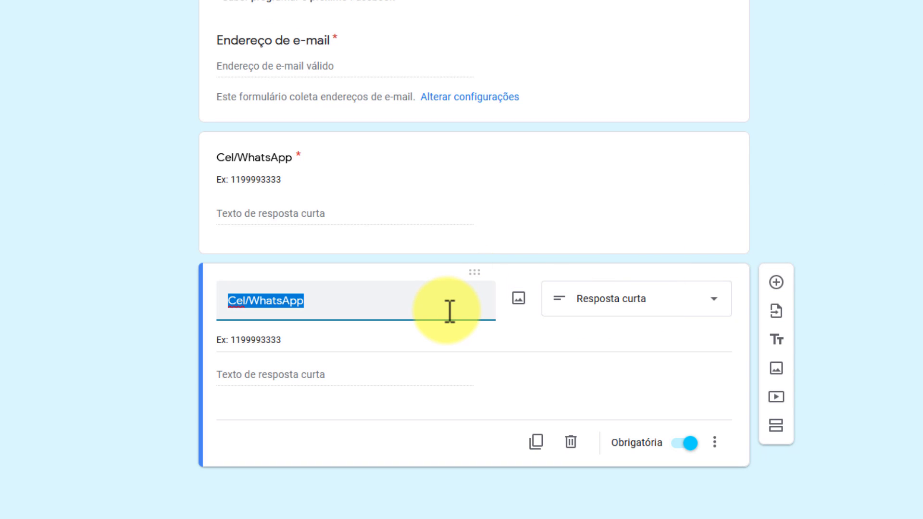
{"action": "type", "text": "Nome"}
{"action": "left_click", "coordinate": [732, 335]}
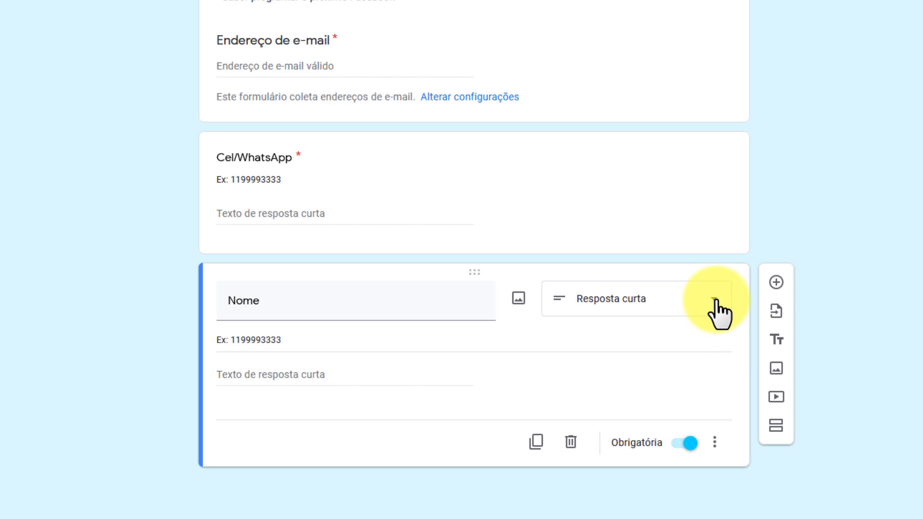
{"action": "left_click", "coordinate": [714, 441]}
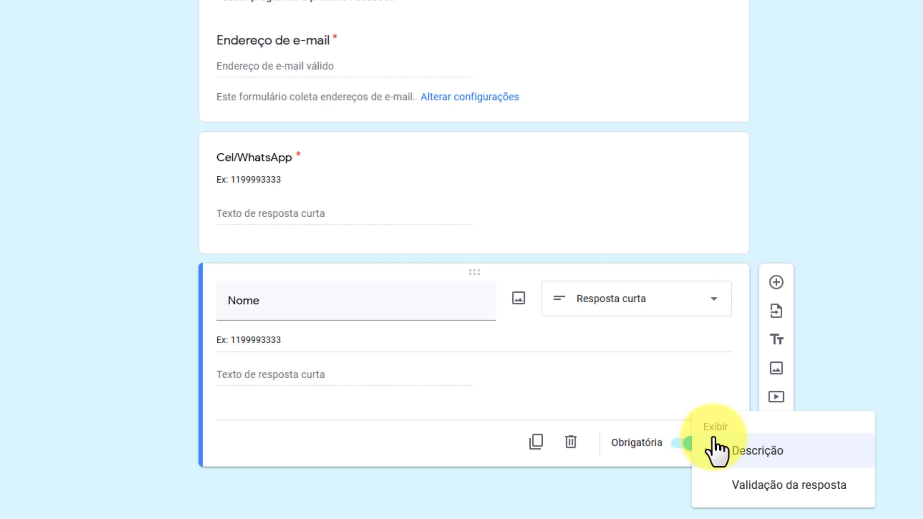
{"action": "left_click", "coordinate": [746, 457]}
{"action": "left_click", "coordinate": [259, 343]}
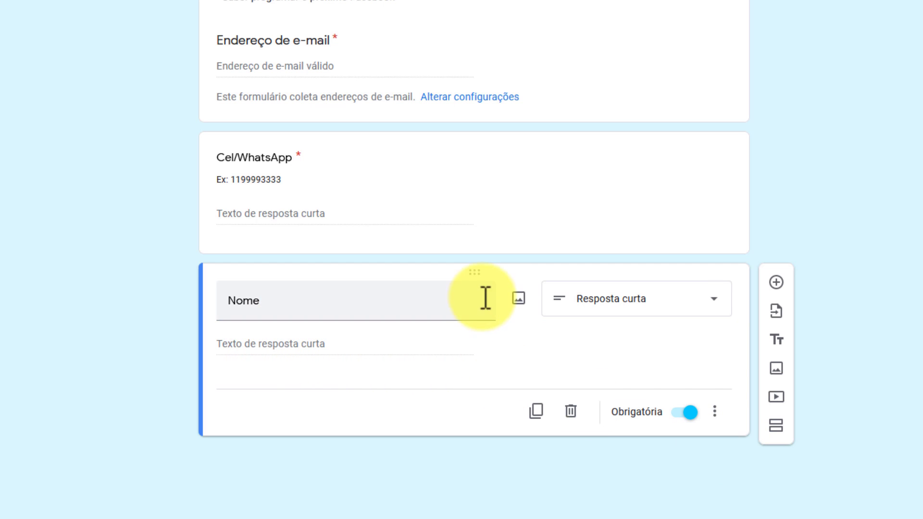
{"action": "left_click_drag", "start_coordinate": [475, 273], "coordinate": [471, 124]}
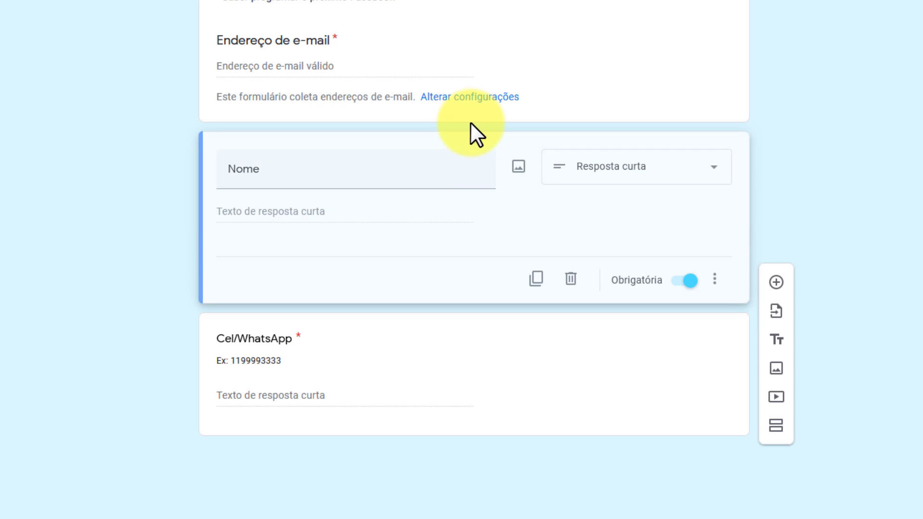
{"action": "left_click", "coordinate": [408, 173]}
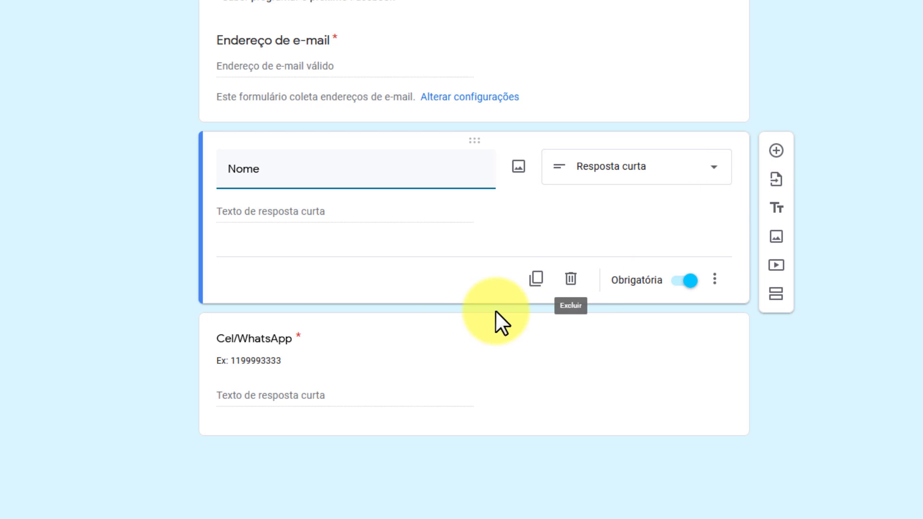
Add a multiple-choice question 'Nível de inglês' below Cel/WhatsApp, removing a stray blank question
{"action": "left_click", "coordinate": [776, 151]}
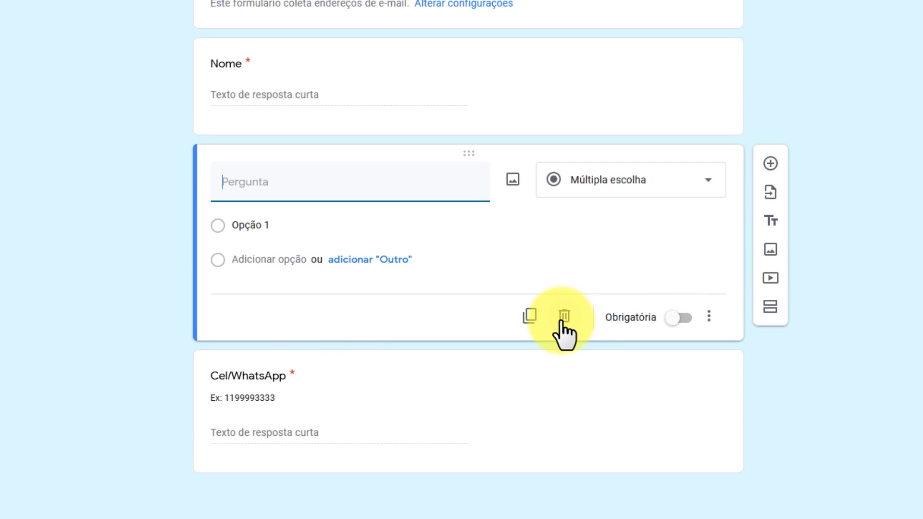
{"action": "left_click", "coordinate": [565, 315]}
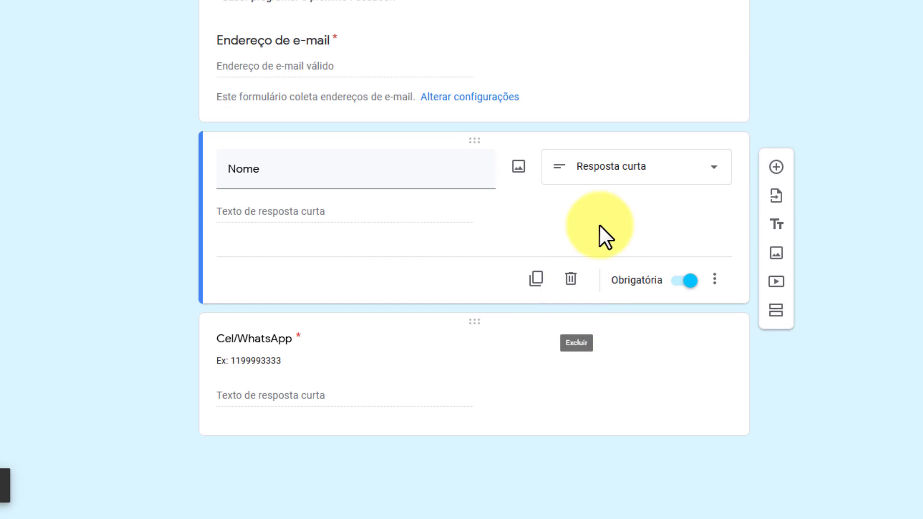
{"action": "left_click", "coordinate": [492, 375]}
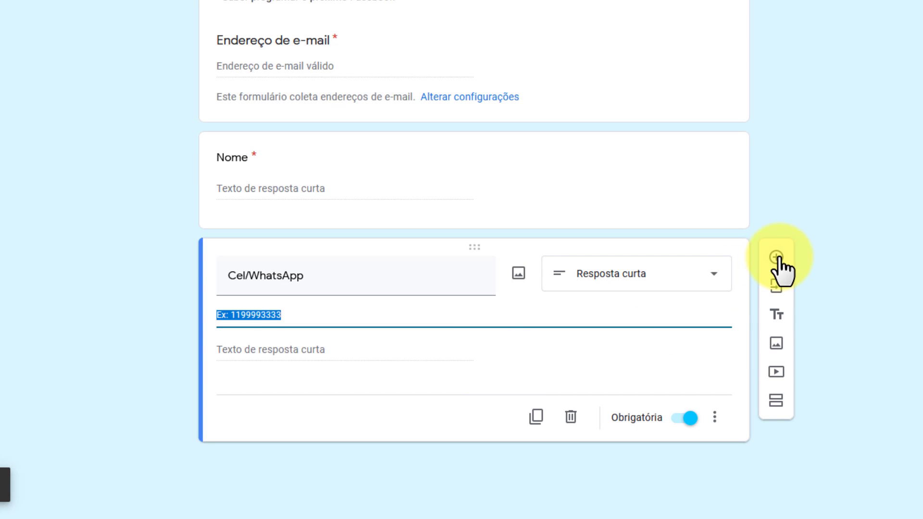
{"action": "left_click", "coordinate": [777, 257]}
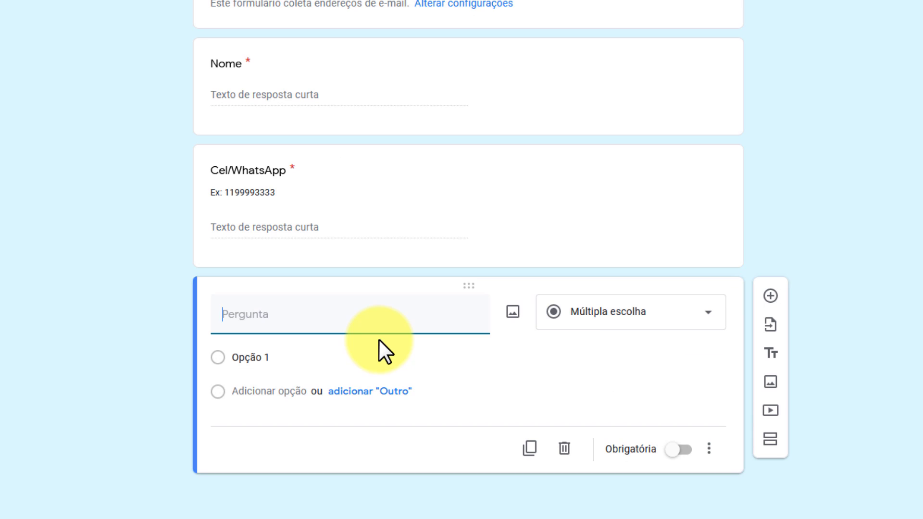
{"action": "type", "text": "Nível de inglês"}
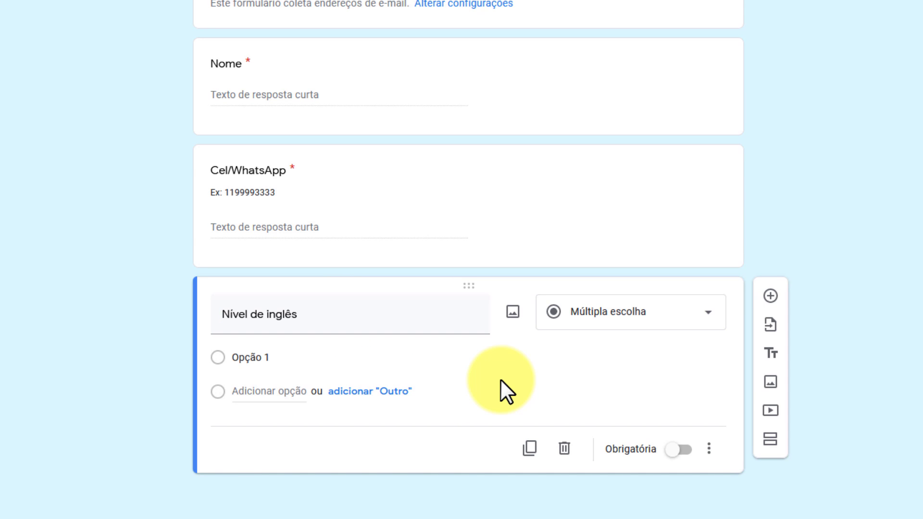
{"action": "left_click", "coordinate": [713, 326]}
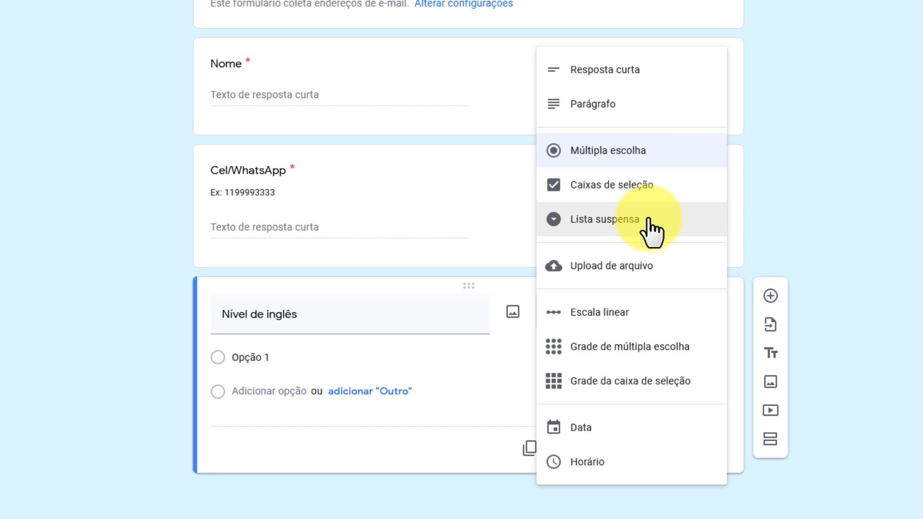
{"action": "left_click", "coordinate": [642, 150]}
Enter the answer choices Básico, Intermediário and Avançado
{"action": "left_click", "coordinate": [282, 357]}
{"action": "type", "text": "Básico"}
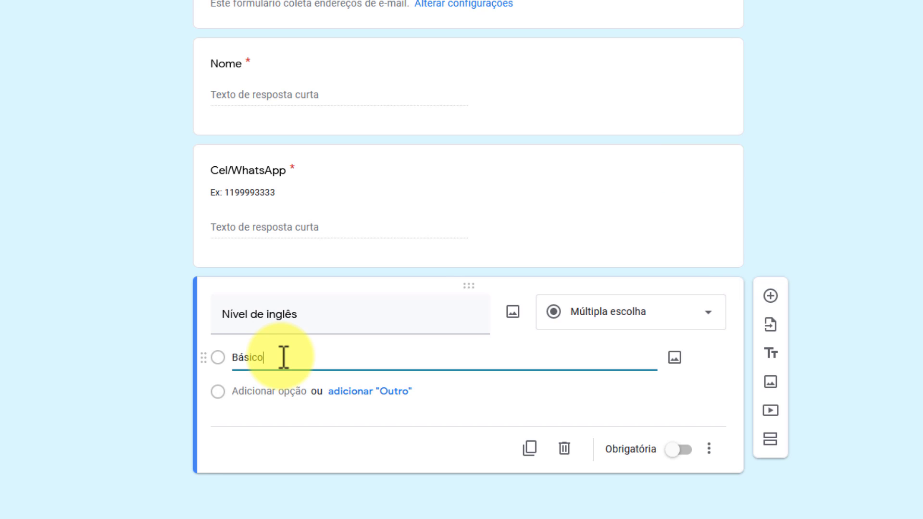
{"action": "key", "text": "Return"}
{"action": "type", "text": "Intermediário"}
{"action": "key", "text": "Return"}
{"action": "type", "text": "Avançado"}
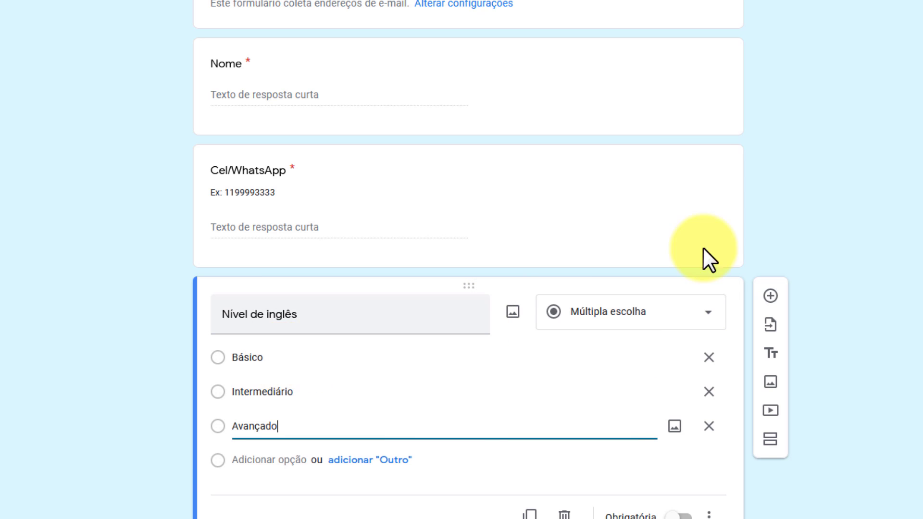
{"action": "scroll", "coordinate": [892, 172], "scroll_direction": "down", "scroll_amount": 2}
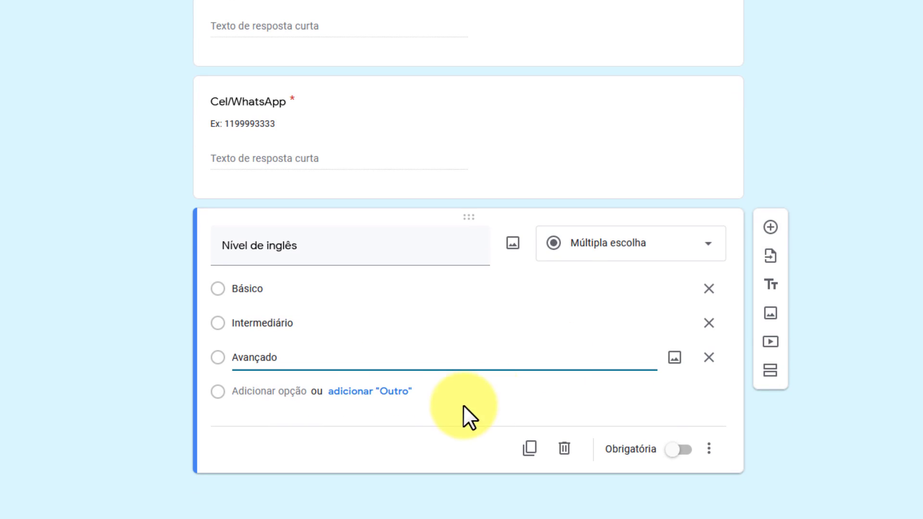
Add an Outros choice and an extra Opção 4 to Nível de inglês, then remove both
{"action": "left_click", "coordinate": [384, 395]}
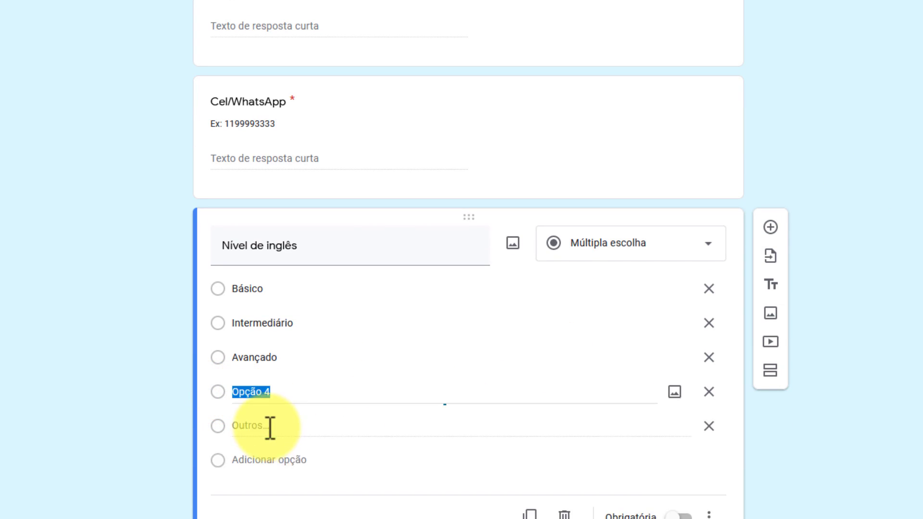
{"action": "left_click", "coordinate": [270, 427]}
{"action": "key", "text": "BackSpace"}
{"action": "key", "text": "BackSpace"}
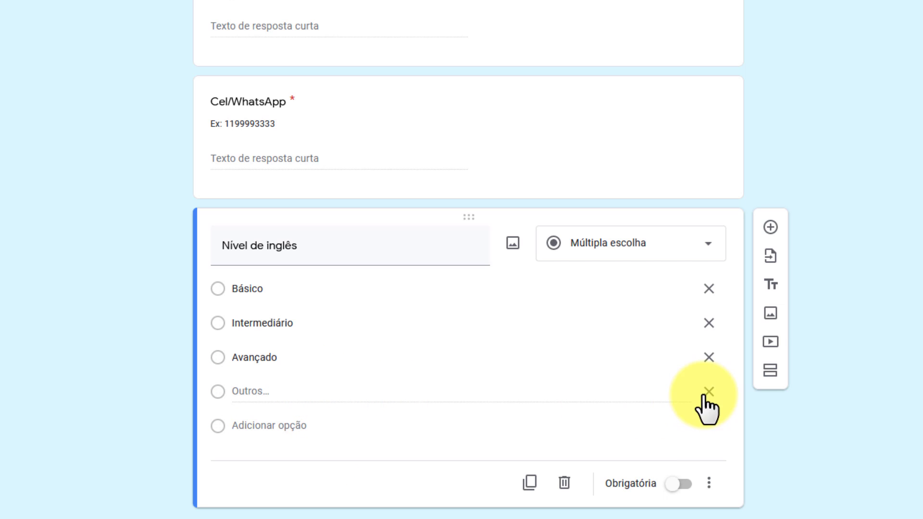
{"action": "left_click", "coordinate": [709, 392]}
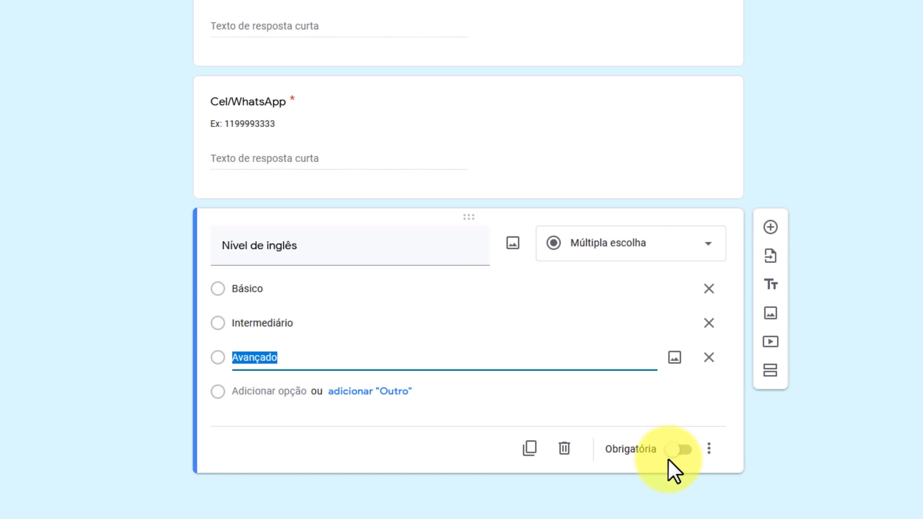
Mark the Nível de inglês question as Obrigatória
{"action": "left_click", "coordinate": [680, 450]}
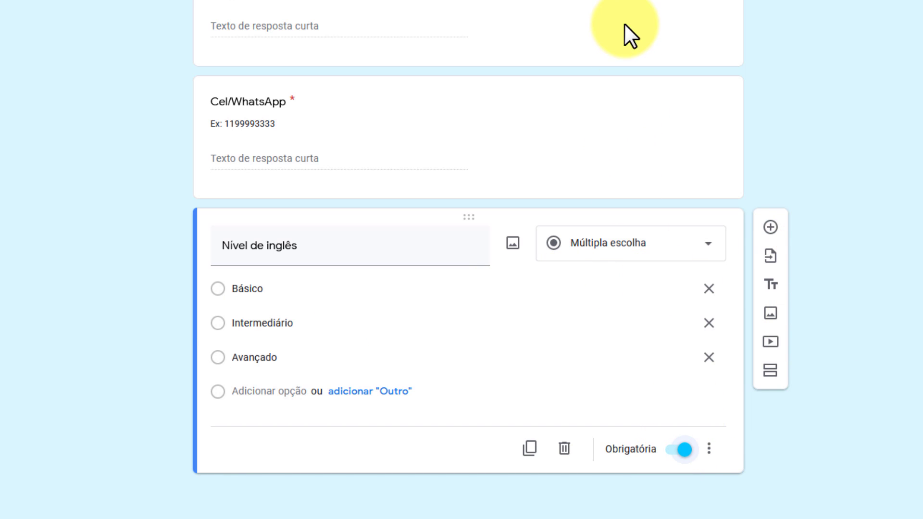
{"action": "left_click", "coordinate": [630, 8]}
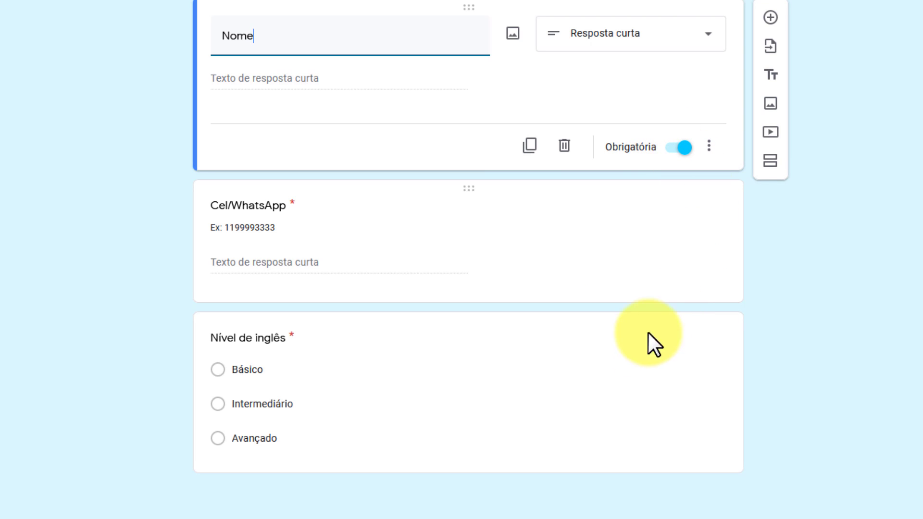
{"action": "left_click", "coordinate": [524, 359]}
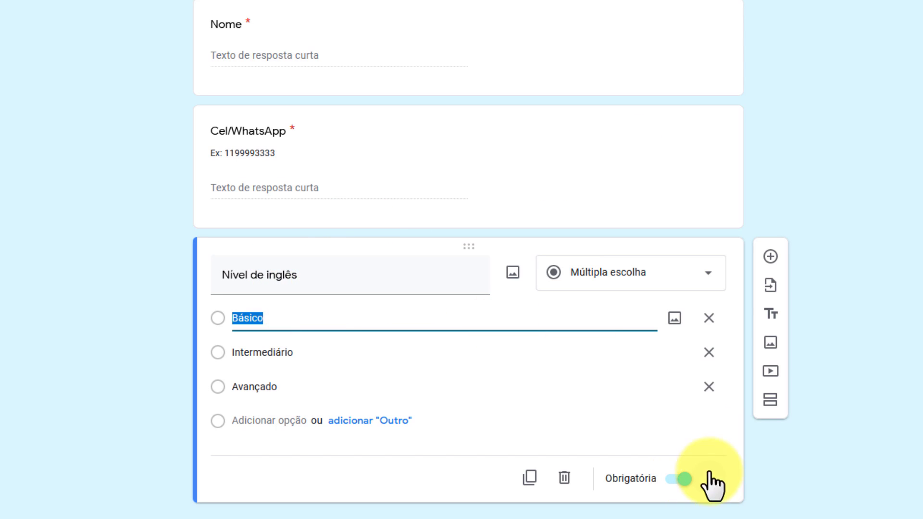
Switch Nível de inglês to a Data question, then back to Múltipla escolha
{"action": "left_click", "coordinate": [710, 273]}
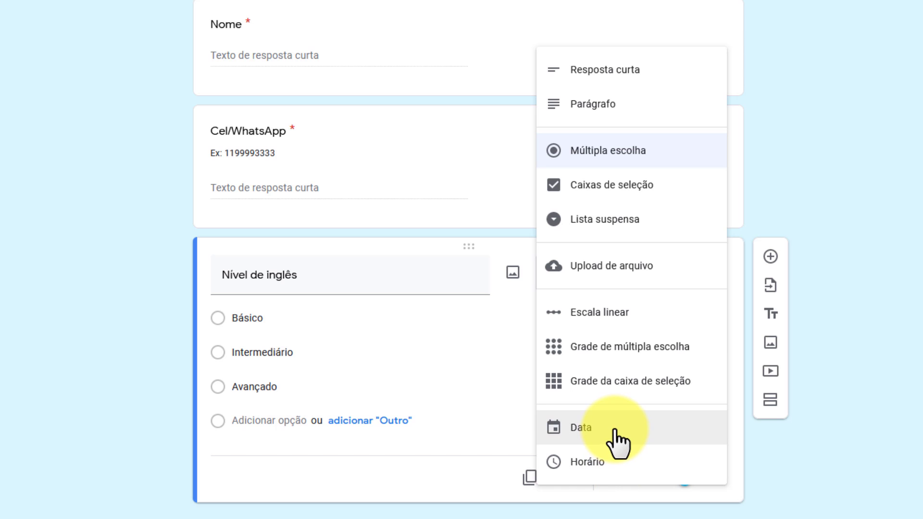
{"action": "left_click", "coordinate": [617, 442]}
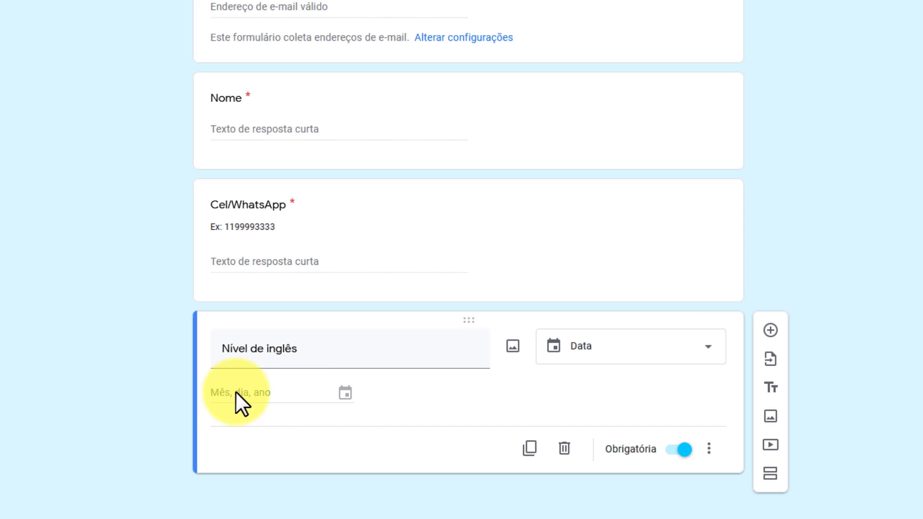
{"action": "left_click", "coordinate": [697, 350]}
{"action": "left_click", "coordinate": [621, 71]}
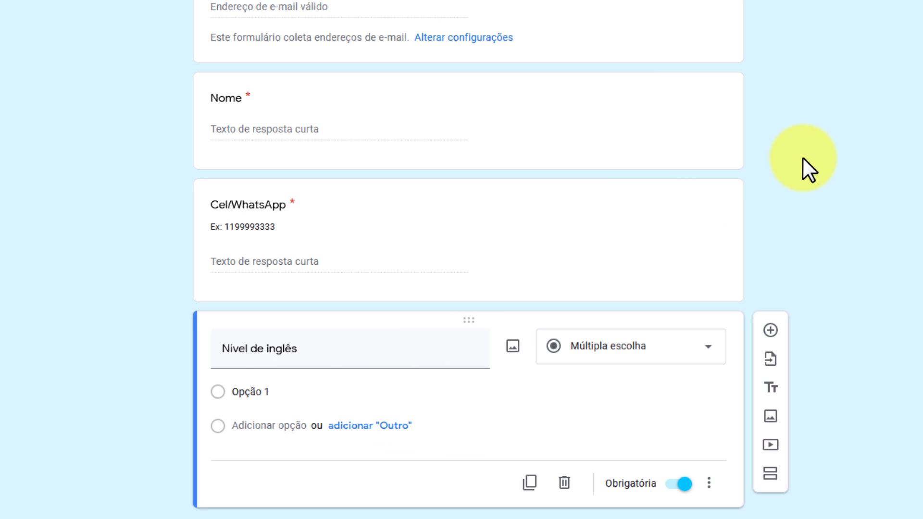
{"action": "scroll", "coordinate": [803, 158], "scroll_direction": "down", "scroll_amount": 1}
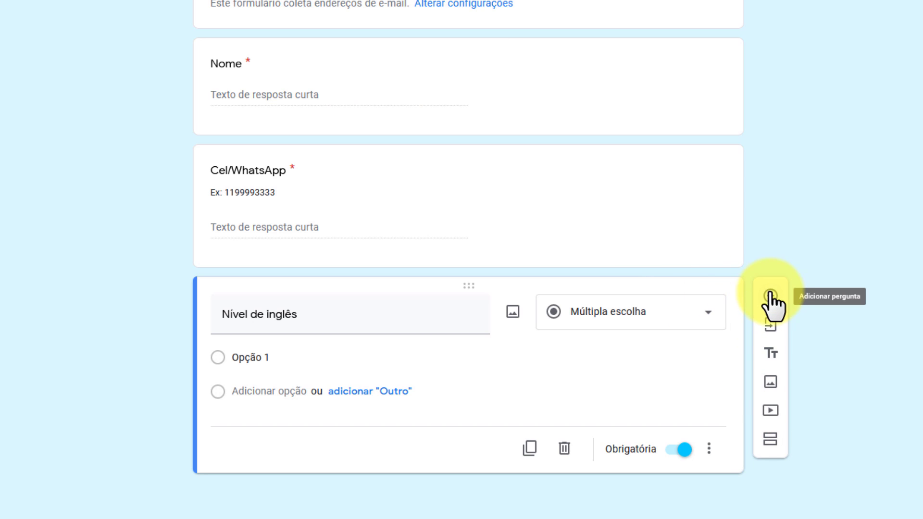
Add a second section after Nível de inglês and choose where section 1 leads
{"action": "left_click", "coordinate": [770, 446]}
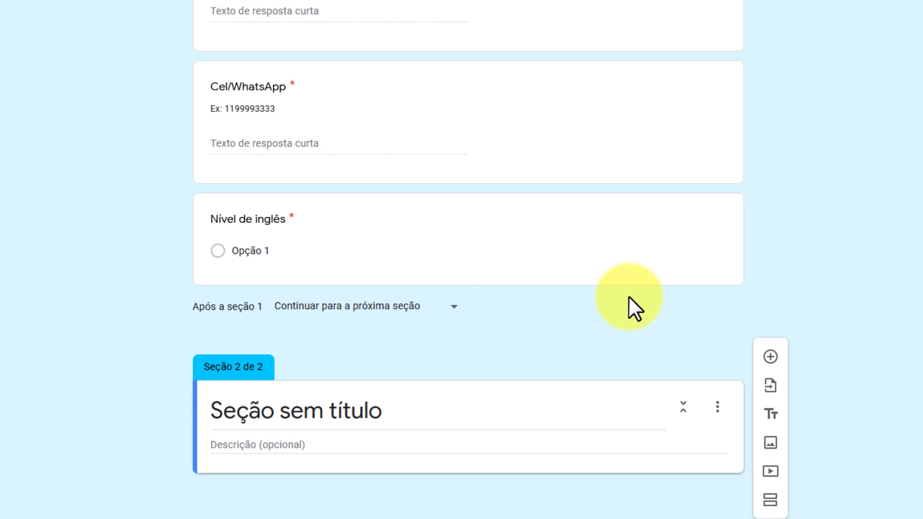
{"action": "left_click", "coordinate": [445, 317]}
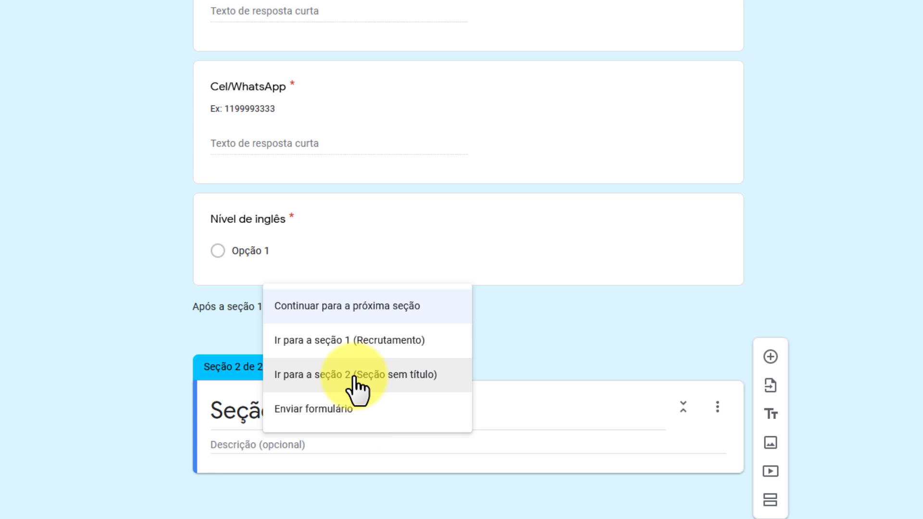
Send section 1 on to section 2 and title the new section Escolaridade
{"action": "left_click", "coordinate": [367, 384]}
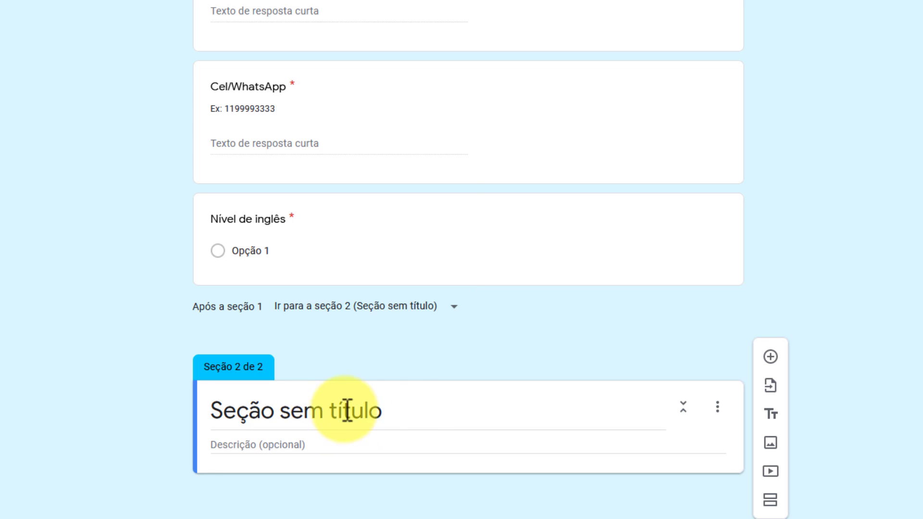
{"action": "triple_click", "coordinate": [377, 409]}
{"action": "type", "text": "Escolaridade"}
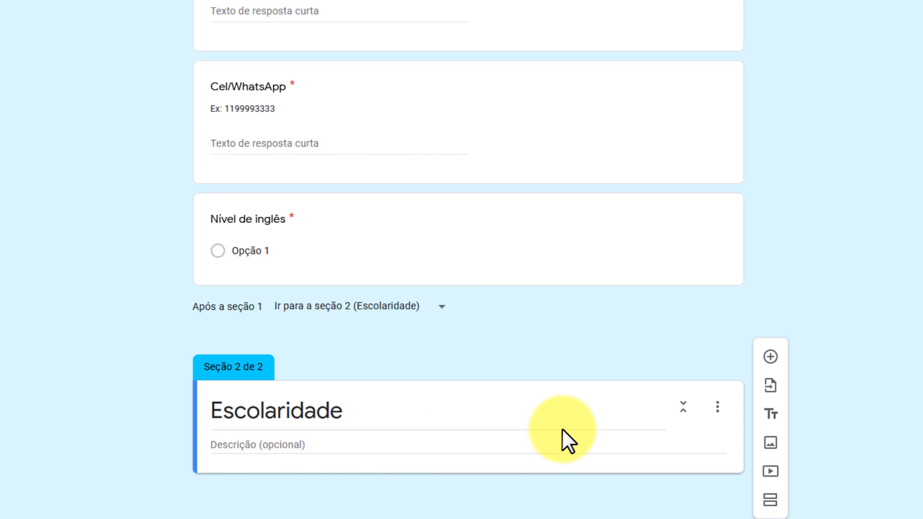
Add a required Múltipla escolha question 'Nível de escolaridade' to Escolaridade
{"action": "left_click", "coordinate": [770, 357]}
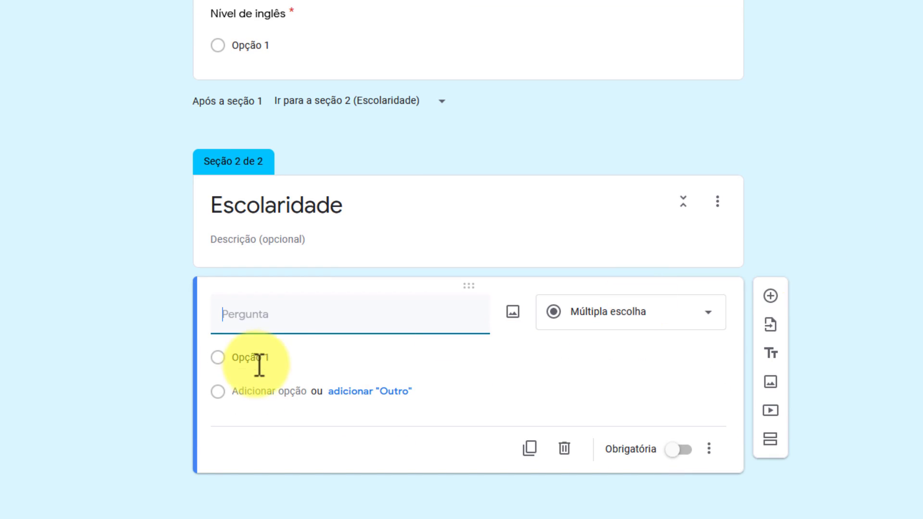
{"action": "type", "text": "Nível de escolaridade"}
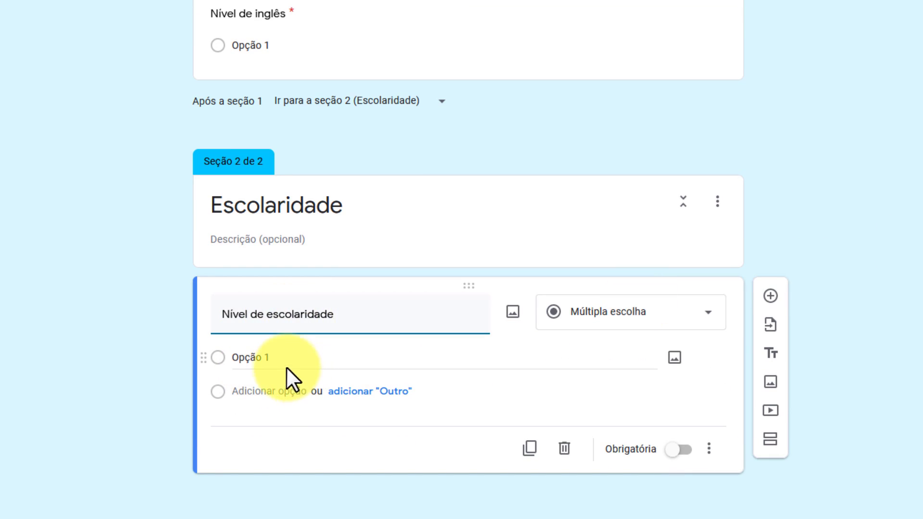
{"action": "left_click", "coordinate": [689, 321]}
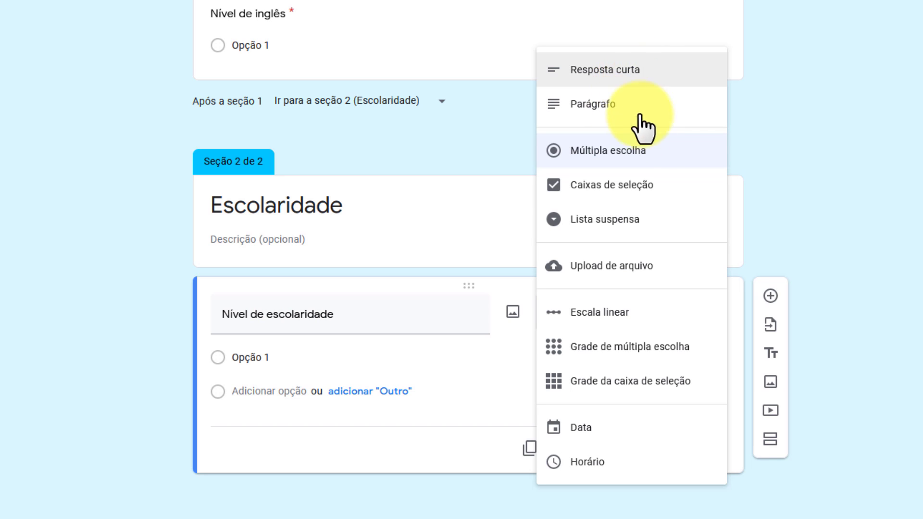
{"action": "left_click", "coordinate": [644, 152]}
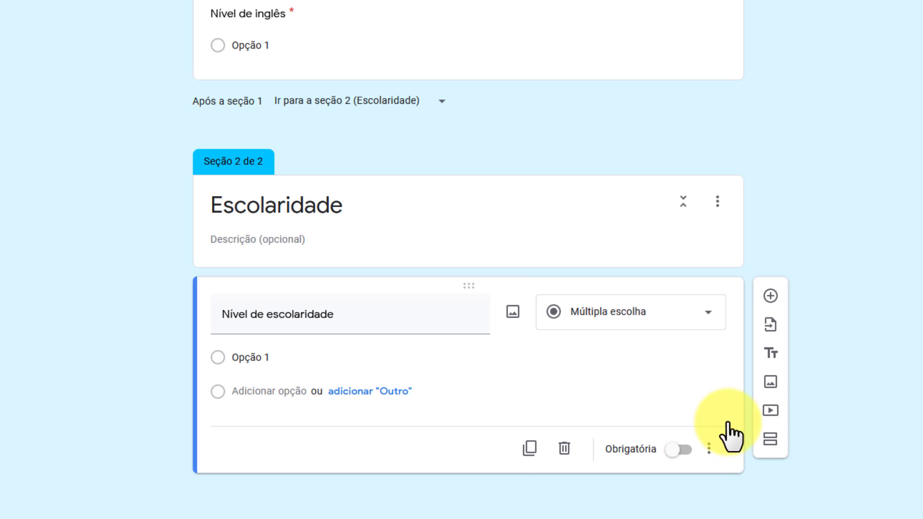
{"action": "left_click", "coordinate": [678, 450]}
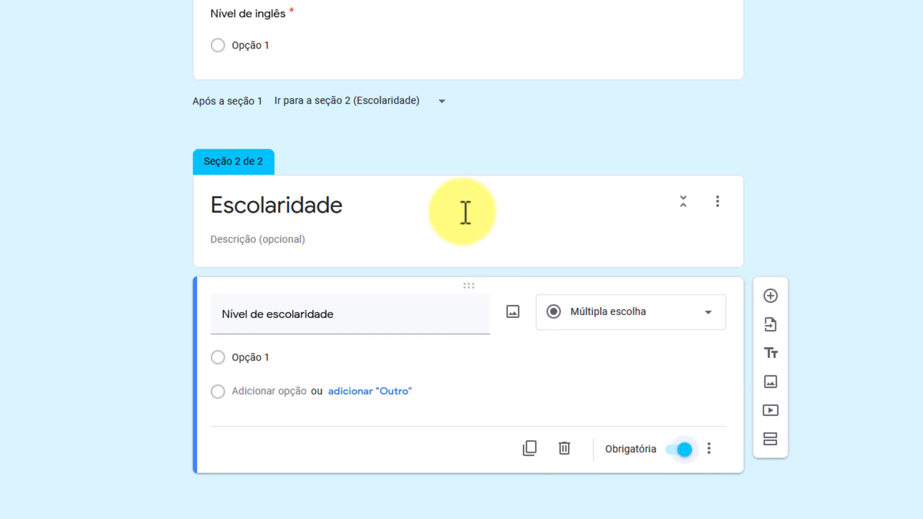
Glance at the Respostas tab, then return to editing the questions
{"action": "scroll", "coordinate": [457, 53], "scroll_direction": "up", "scroll_amount": 4}
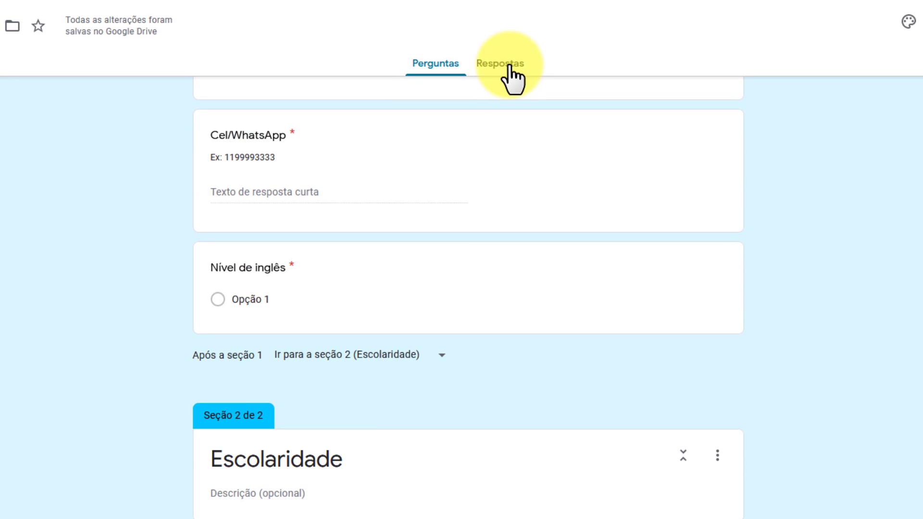
{"action": "left_click", "coordinate": [500, 8]}
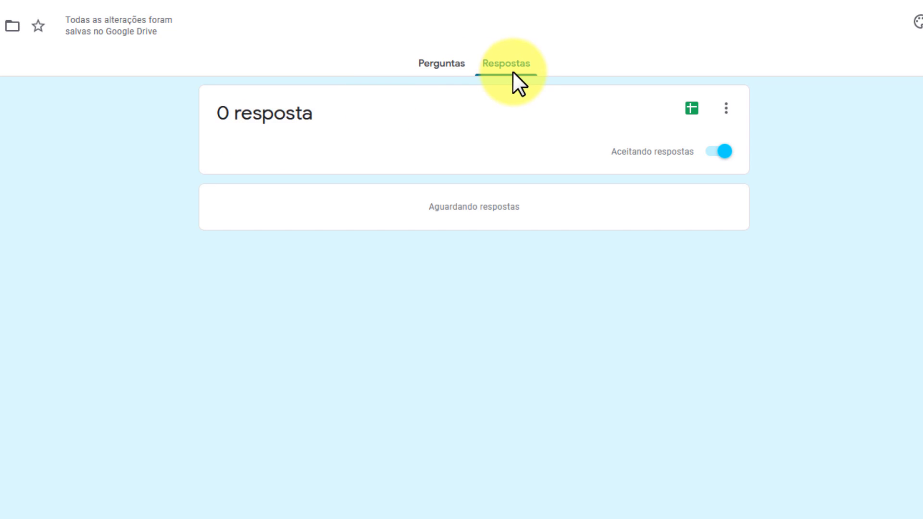
{"action": "left_click", "coordinate": [449, 68]}
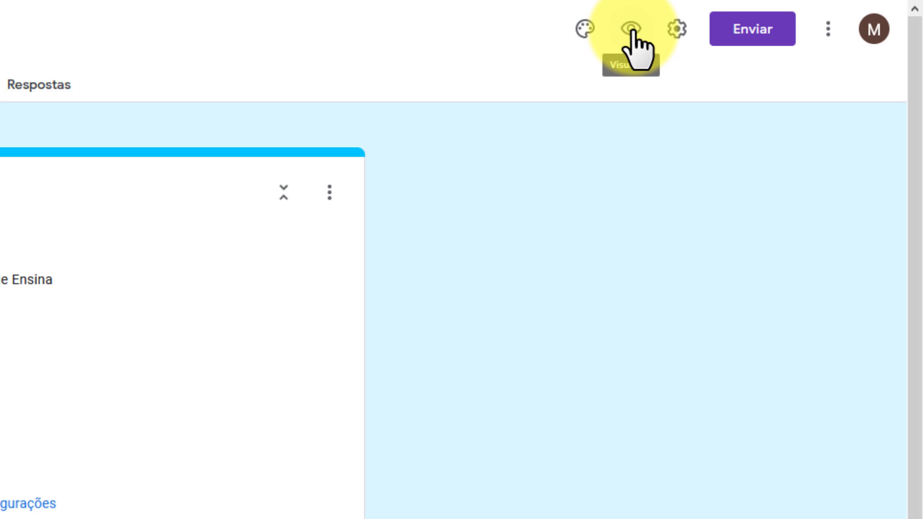
In preview, enter e-mail 'teste', pick Opção 1 on both sections, and submit
{"action": "left_click", "coordinate": [631, 30]}
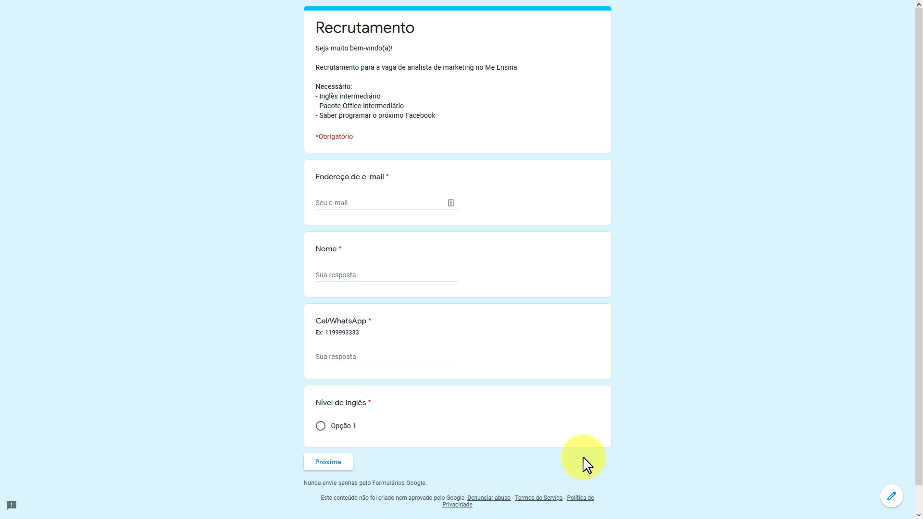
{"action": "left_click", "coordinate": [345, 205]}
{"action": "type", "text": "teste"}
{"action": "left_click", "coordinate": [321, 426]}
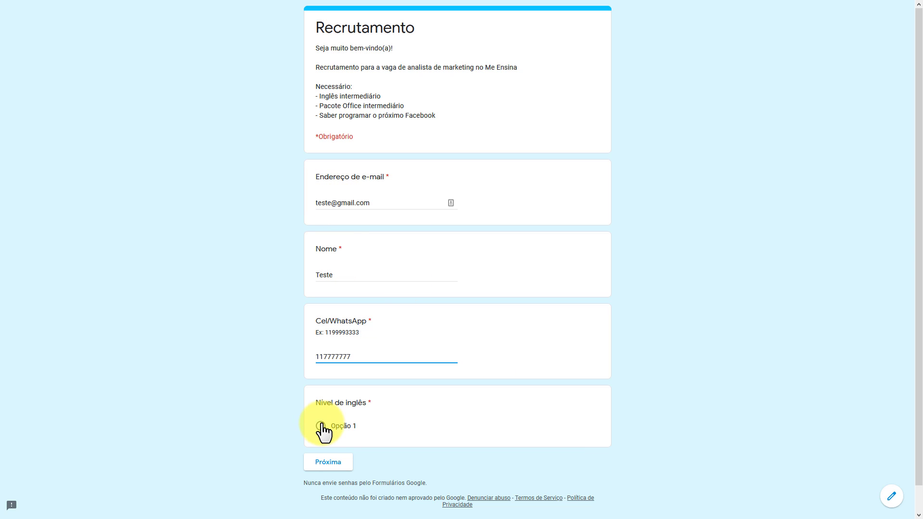
{"action": "left_click", "coordinate": [330, 462]}
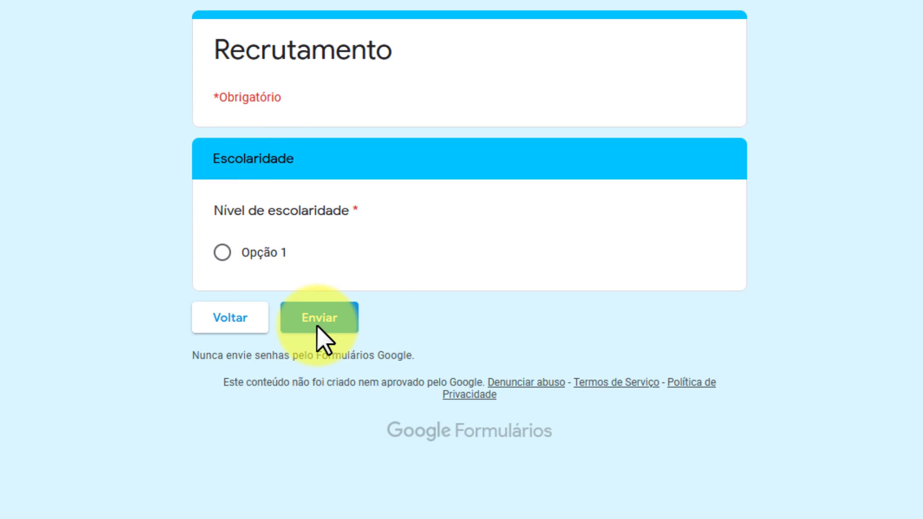
{"action": "left_click", "coordinate": [222, 251]}
{"action": "left_click", "coordinate": [331, 318]}
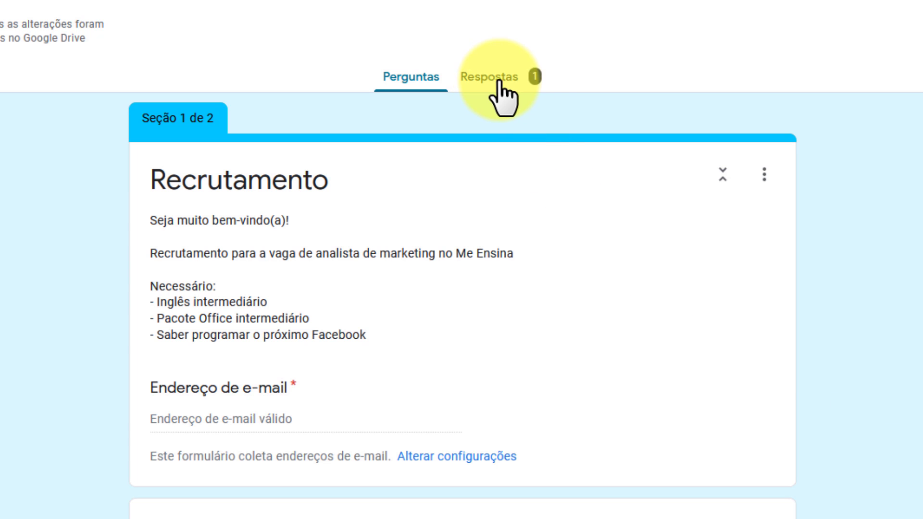
{"action": "left_click", "coordinate": [495, 78]}
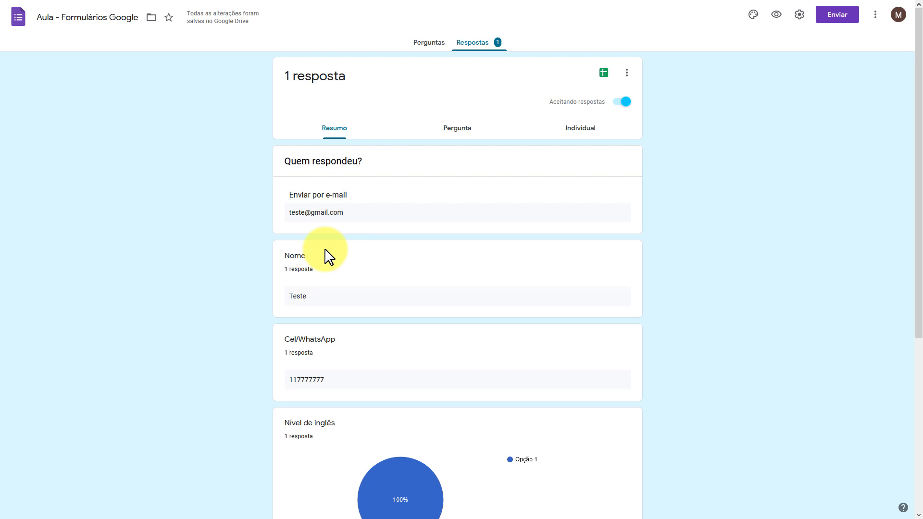
{"action": "scroll", "coordinate": [330, 256], "scroll_direction": "down", "scroll_amount": 5}
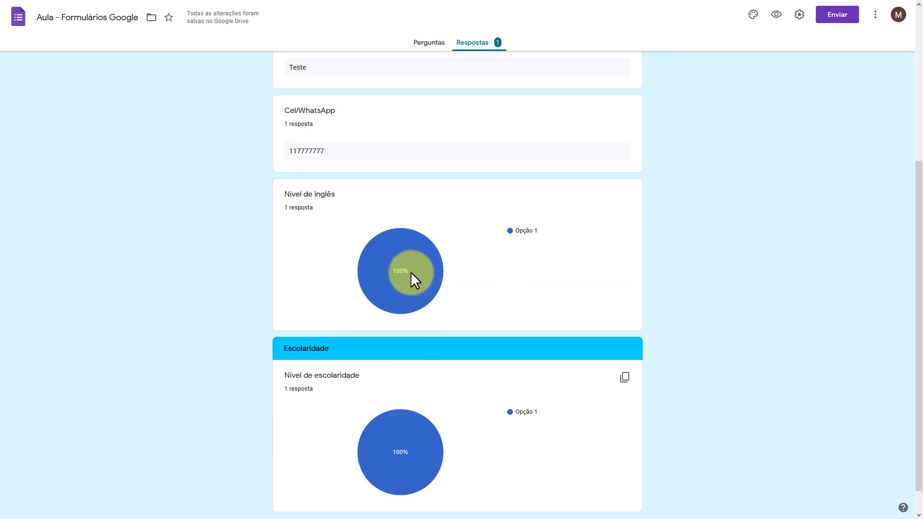
{"action": "scroll", "coordinate": [410, 271], "scroll_direction": "up", "scroll_amount": 5}
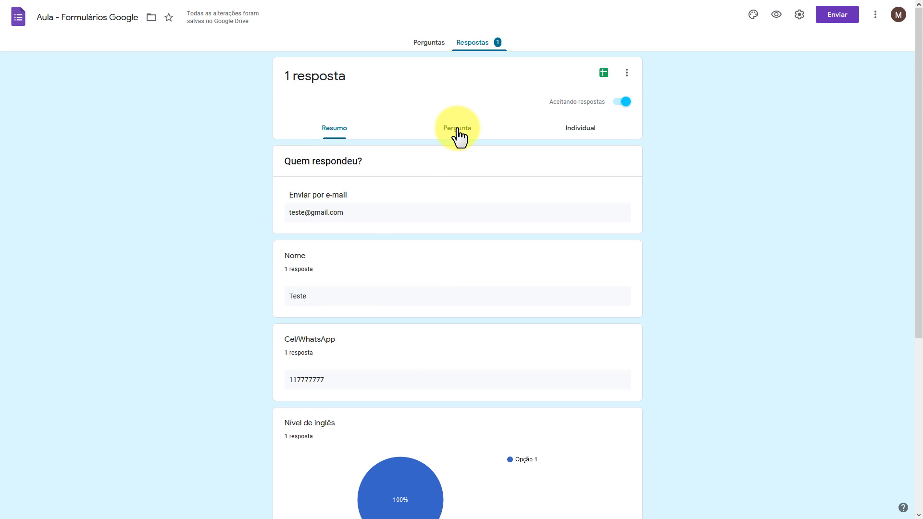
{"action": "left_click", "coordinate": [585, 133]}
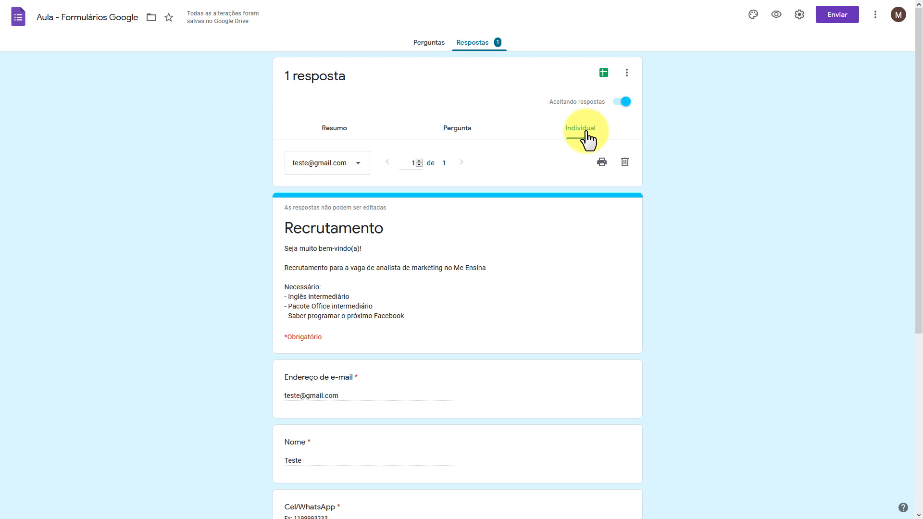
{"action": "left_click", "coordinate": [459, 136]}
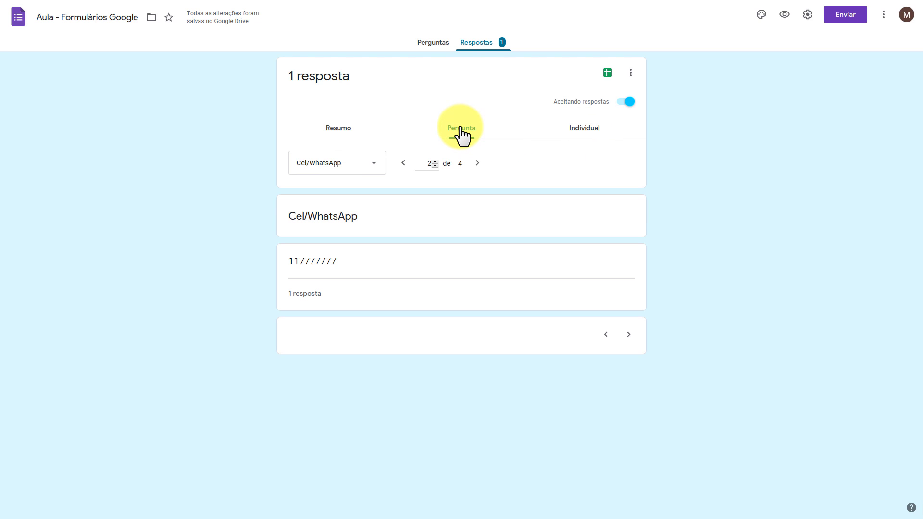
{"action": "left_click", "coordinate": [374, 168]}
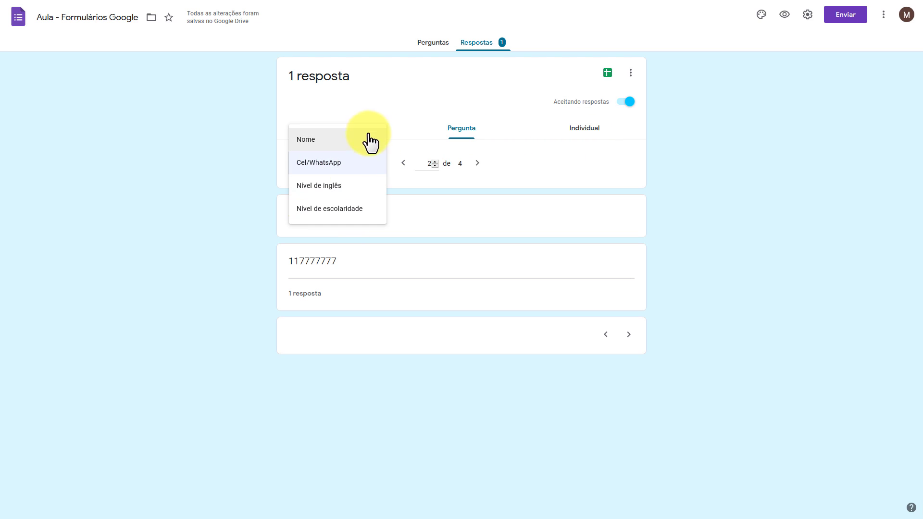
{"action": "left_click", "coordinate": [579, 135]}
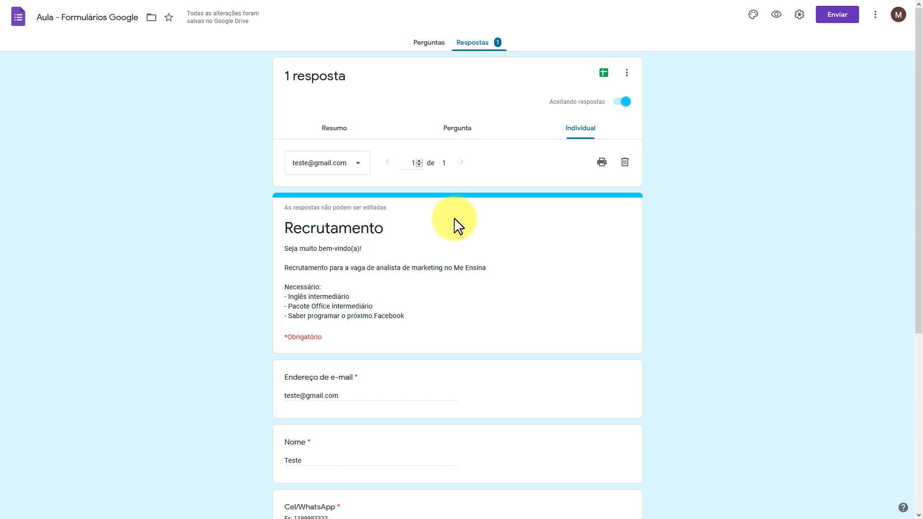
{"action": "scroll", "coordinate": [344, 289], "scroll_direction": "down", "scroll_amount": 5}
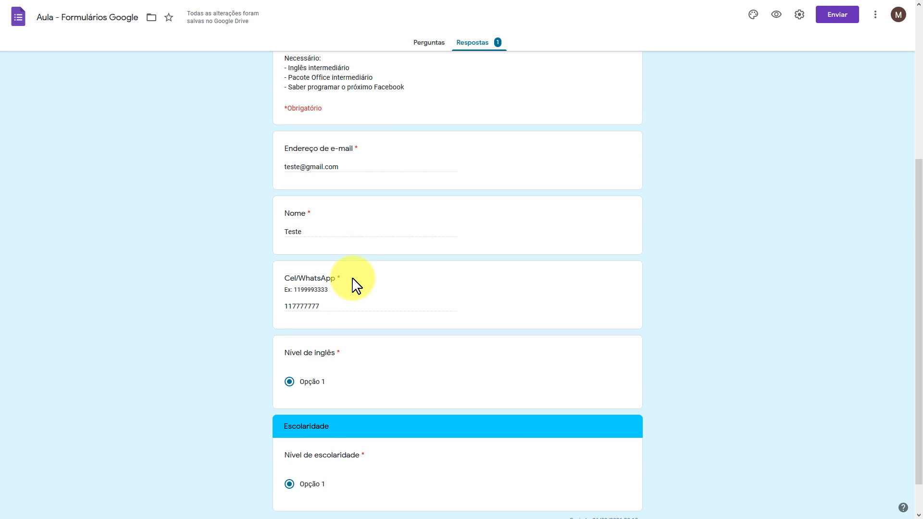
{"action": "scroll", "coordinate": [356, 286], "scroll_direction": "down", "scroll_amount": 1}
{"action": "scroll", "coordinate": [355, 286], "scroll_direction": "up", "scroll_amount": 5}
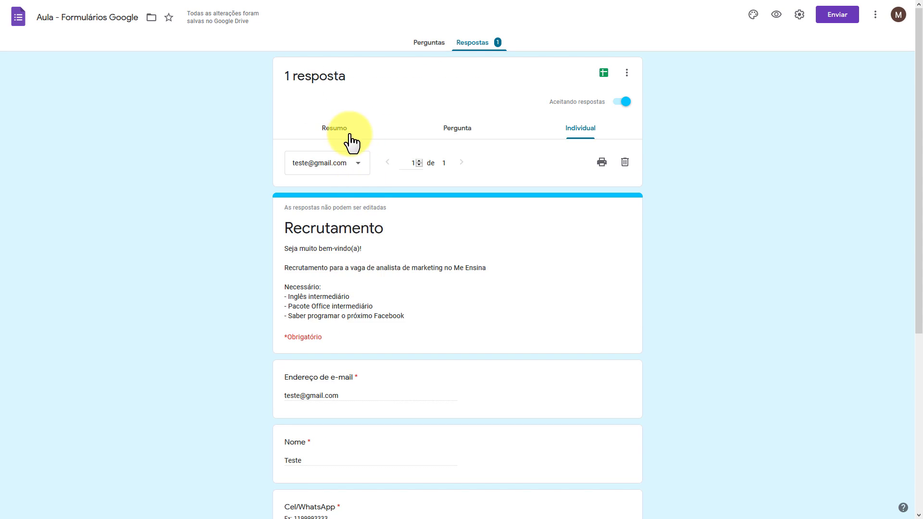
{"action": "left_click", "coordinate": [425, 43]}
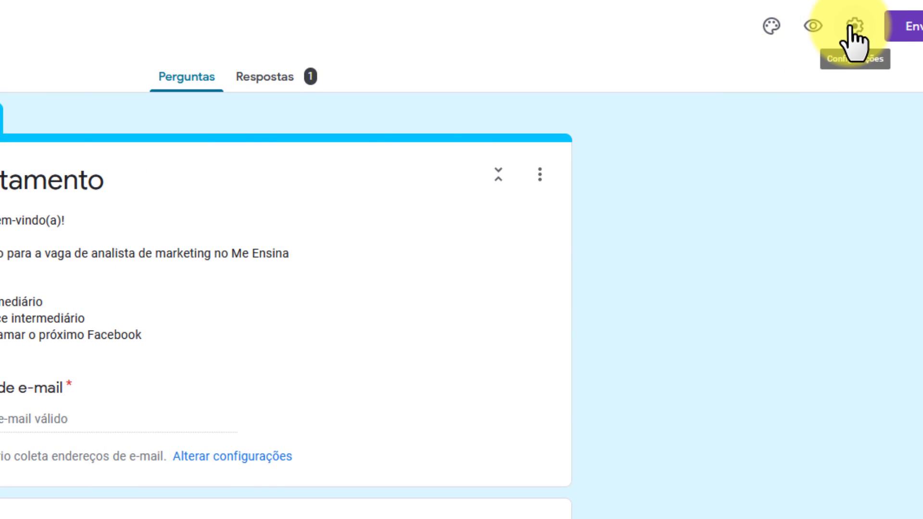
In Apresentação settings, enable the progress bar, hide the another-response link, and save
{"action": "left_click", "coordinate": [854, 28]}
{"action": "left_click", "coordinate": [247, 116]}
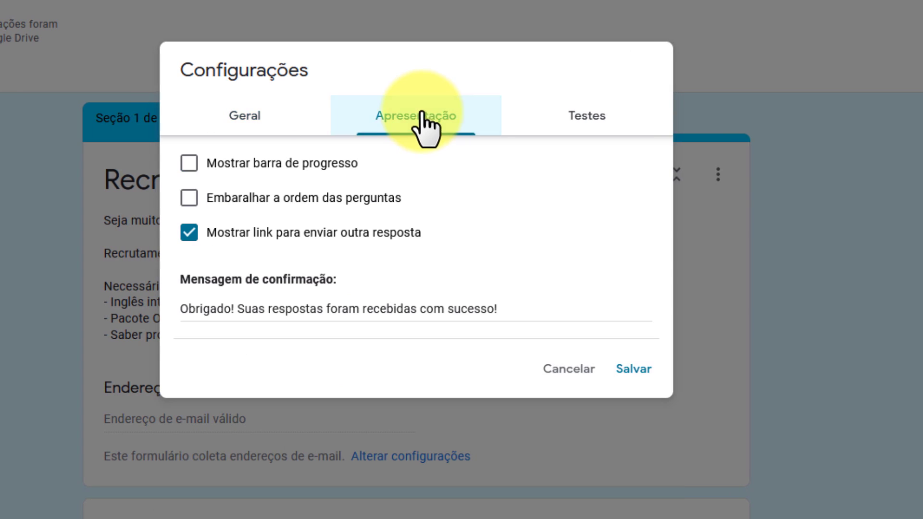
{"action": "left_click", "coordinate": [189, 163]}
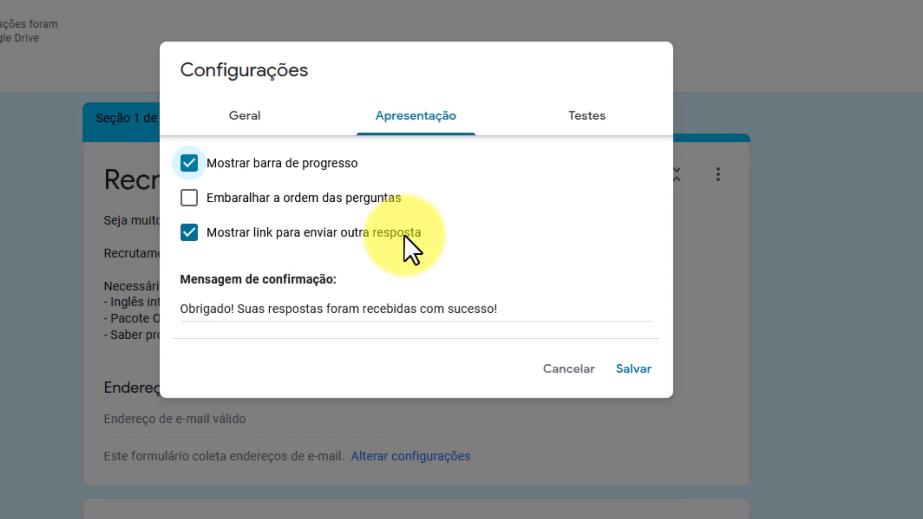
{"action": "left_click", "coordinate": [189, 235]}
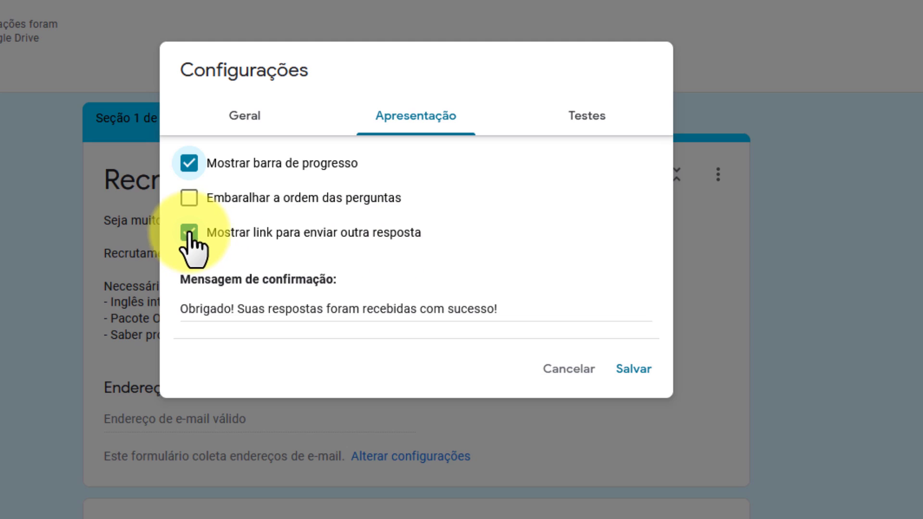
{"action": "left_click", "coordinate": [625, 369]}
{"action": "scroll", "coordinate": [649, 490], "scroll_direction": "down", "scroll_amount": 4}
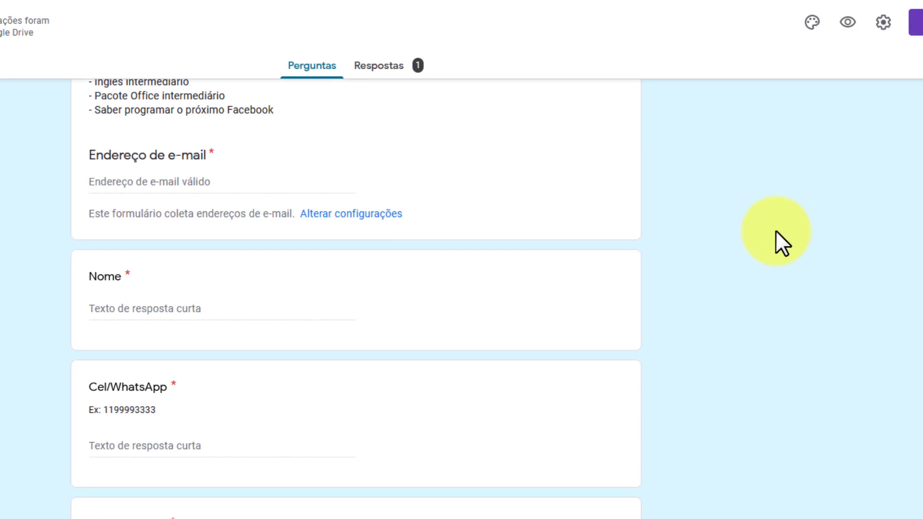
In preview, enter e-mail 'te', pick Opção 1 on both pages, and submit
{"action": "left_click", "coordinate": [856, 22]}
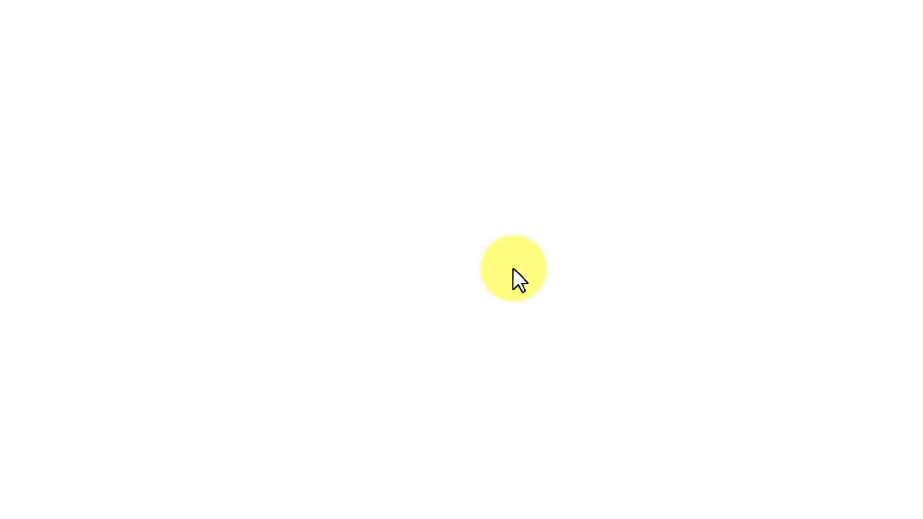
{"action": "left_click", "coordinate": [357, 204]}
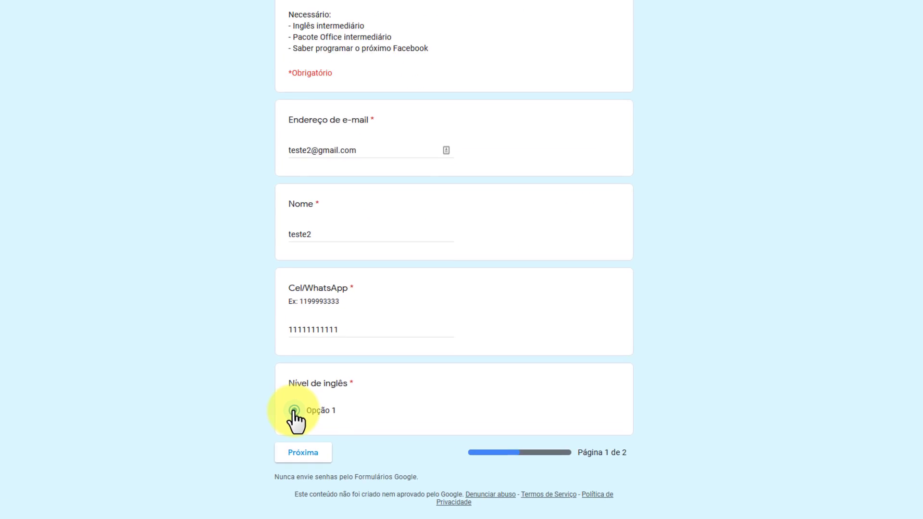
{"action": "left_click", "coordinate": [321, 425]}
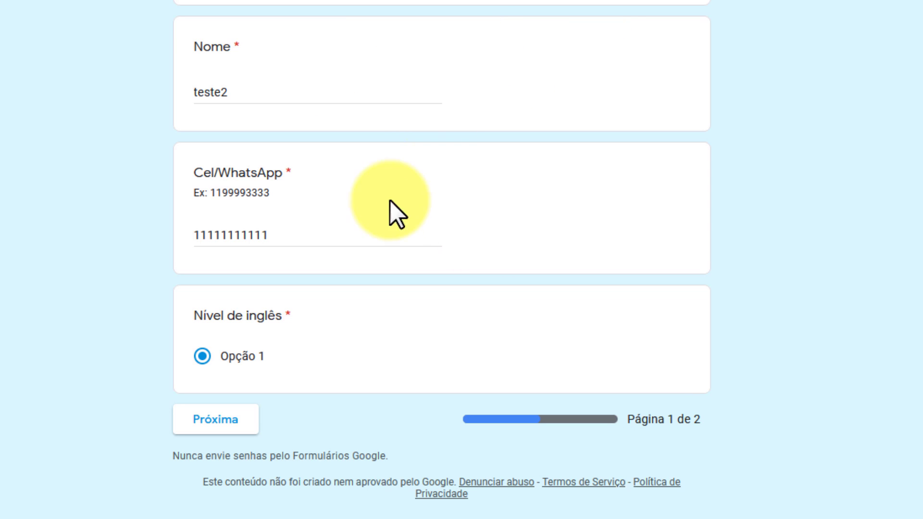
{"action": "left_click", "coordinate": [219, 425]}
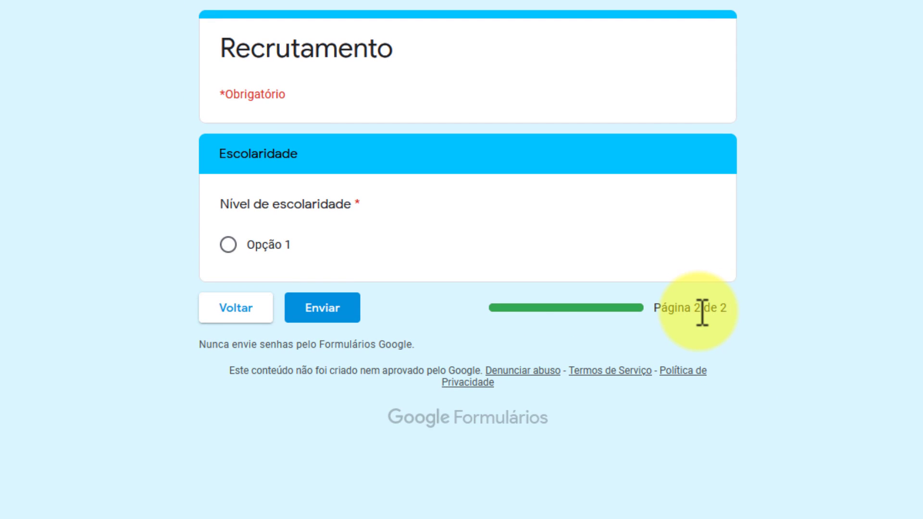
{"action": "left_click", "coordinate": [229, 246]}
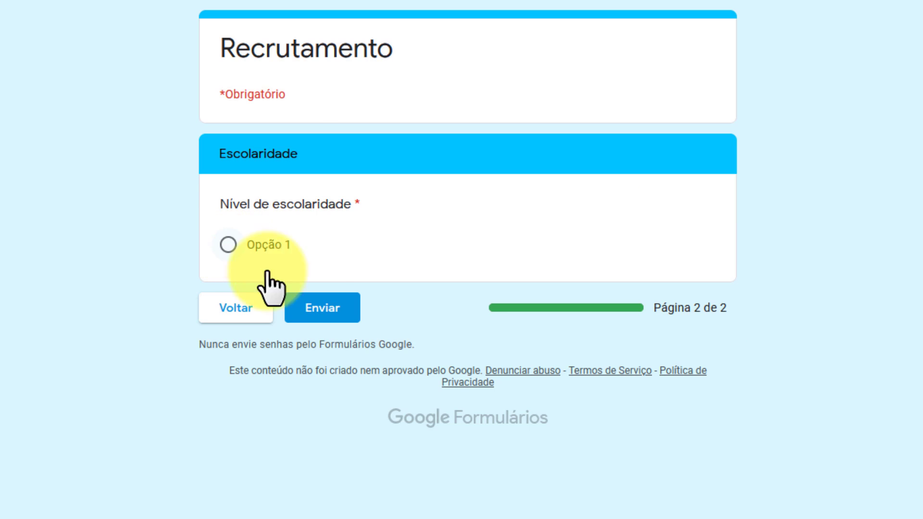
{"action": "left_click", "coordinate": [321, 311]}
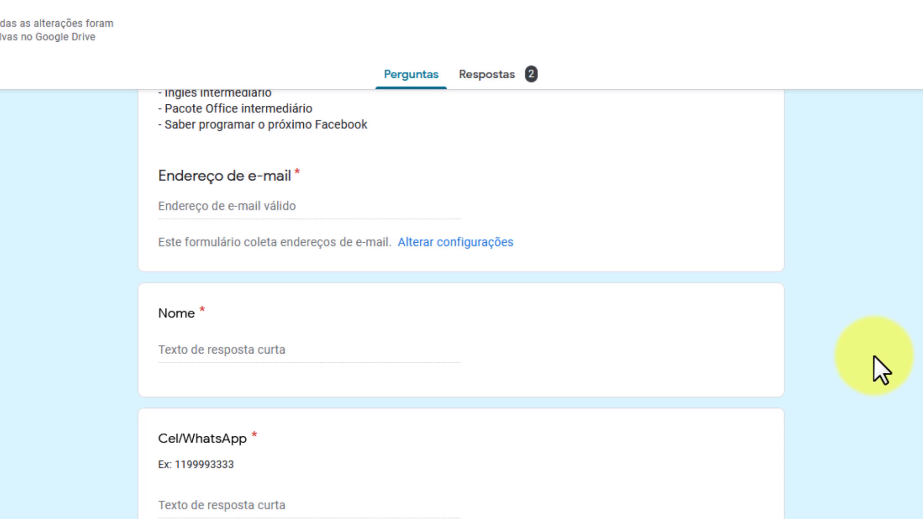
Open the Respostas tab and scroll through the Resumo of both responses
{"action": "left_click", "coordinate": [500, 74]}
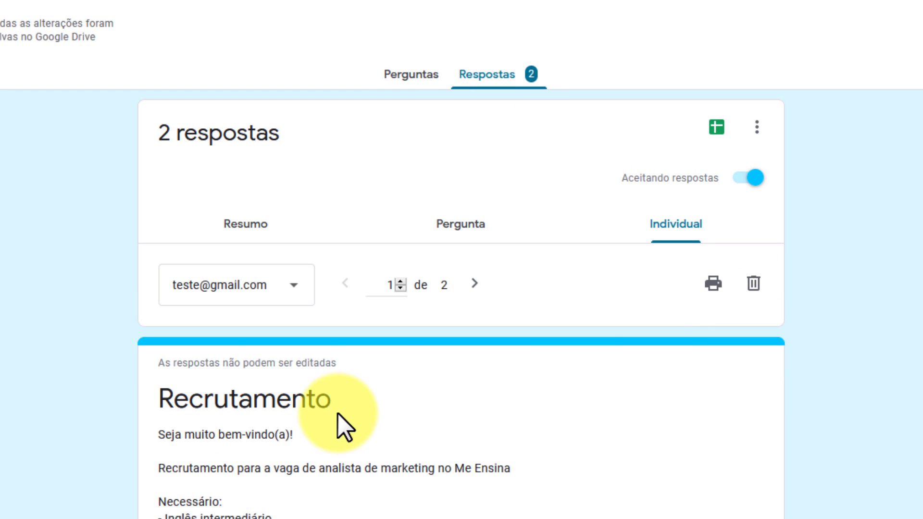
{"action": "left_click", "coordinate": [250, 231]}
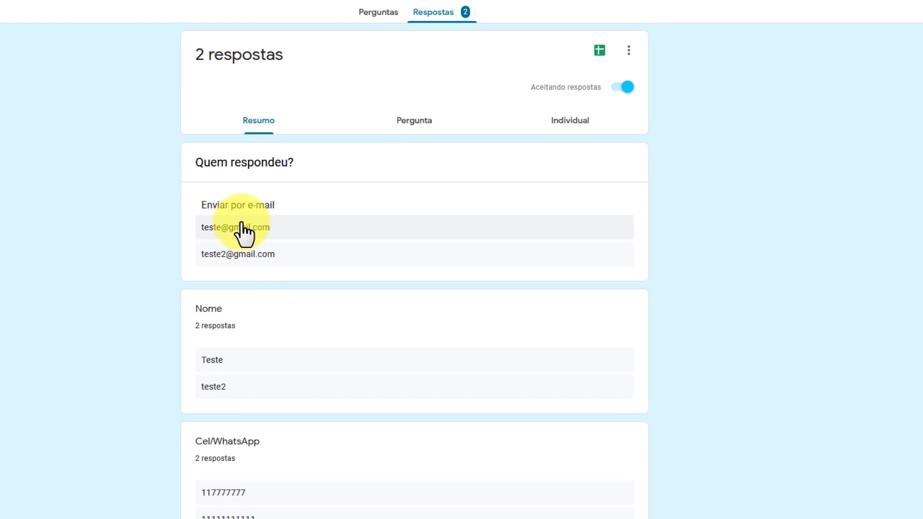
{"action": "scroll", "coordinate": [247, 283], "scroll_direction": "down", "scroll_amount": 5}
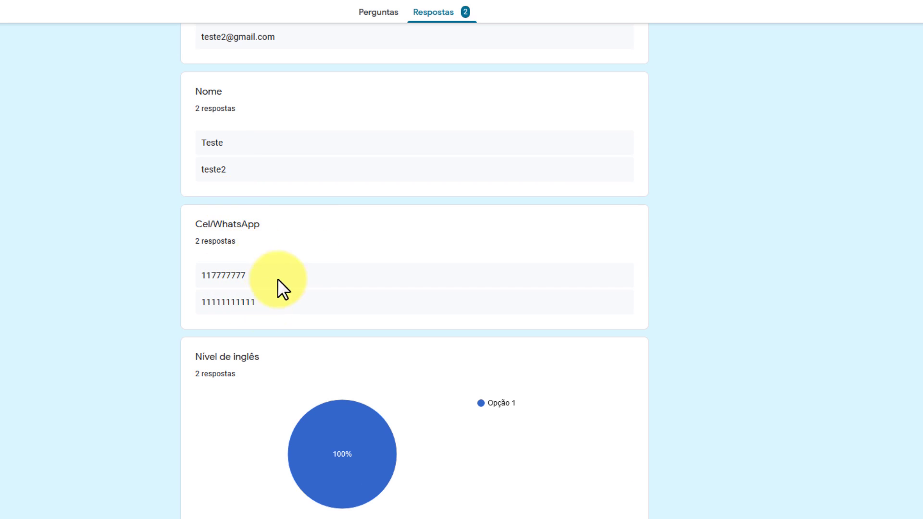
{"action": "scroll", "coordinate": [251, 298], "scroll_direction": "down", "scroll_amount": 4}
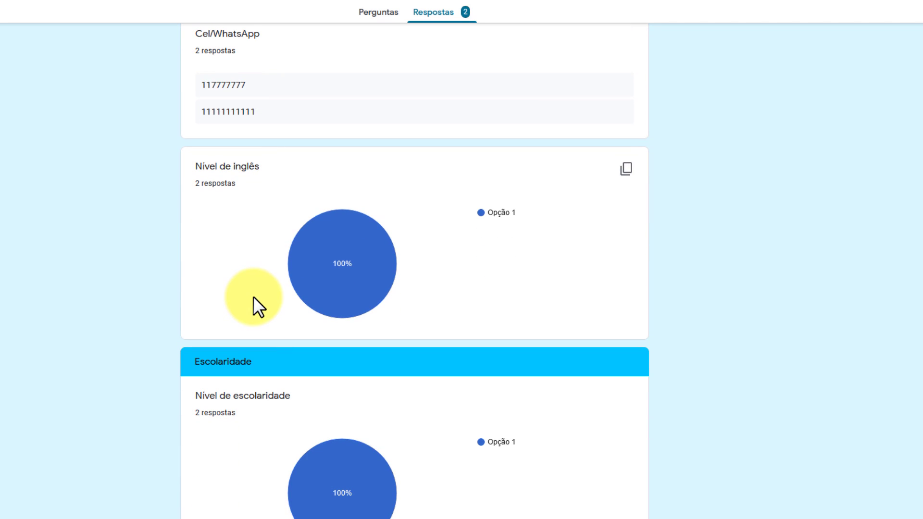
{"action": "scroll", "coordinate": [254, 300], "scroll_direction": "up", "scroll_amount": 9}
Switch to Individual view and show the second respondent's answers
{"action": "left_click", "coordinate": [559, 122]}
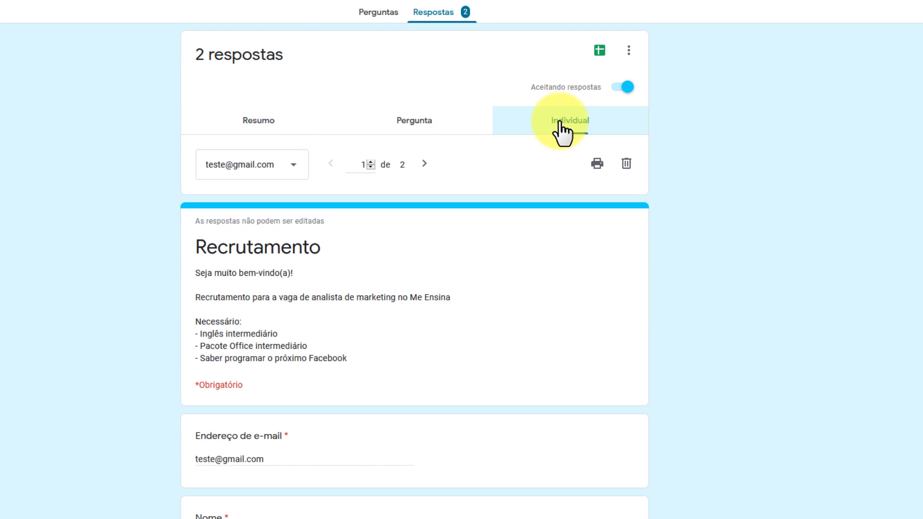
{"action": "left_click", "coordinate": [297, 172]}
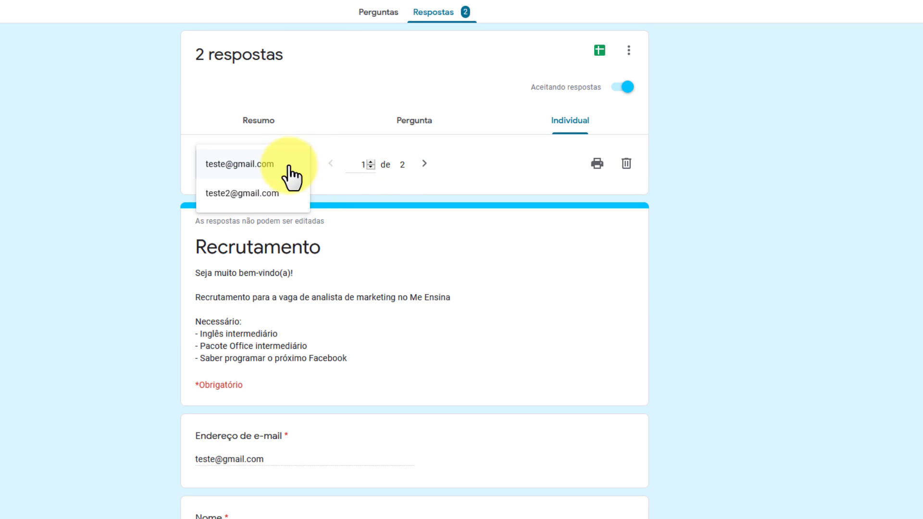
{"action": "left_click", "coordinate": [234, 194]}
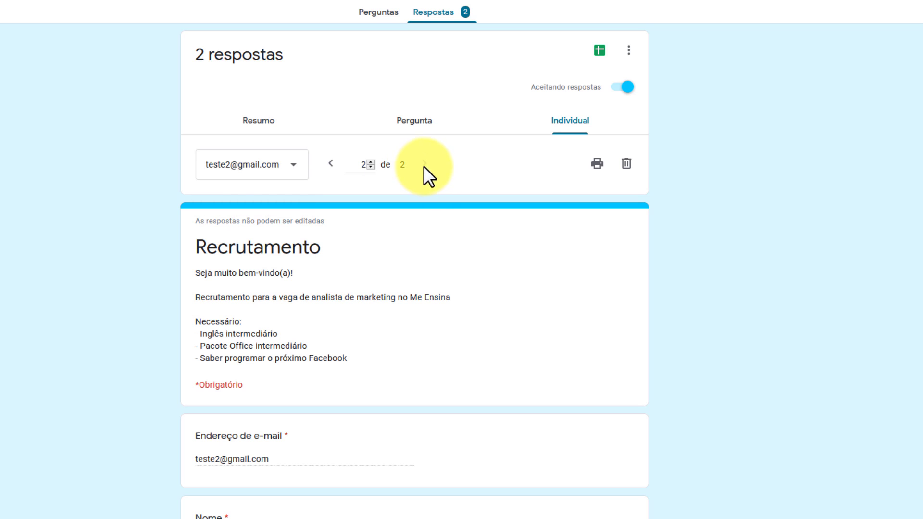
{"action": "scroll", "coordinate": [452, 310], "scroll_direction": "down", "scroll_amount": 7}
{"action": "scroll", "coordinate": [481, 315], "scroll_direction": "up", "scroll_amount": 7}
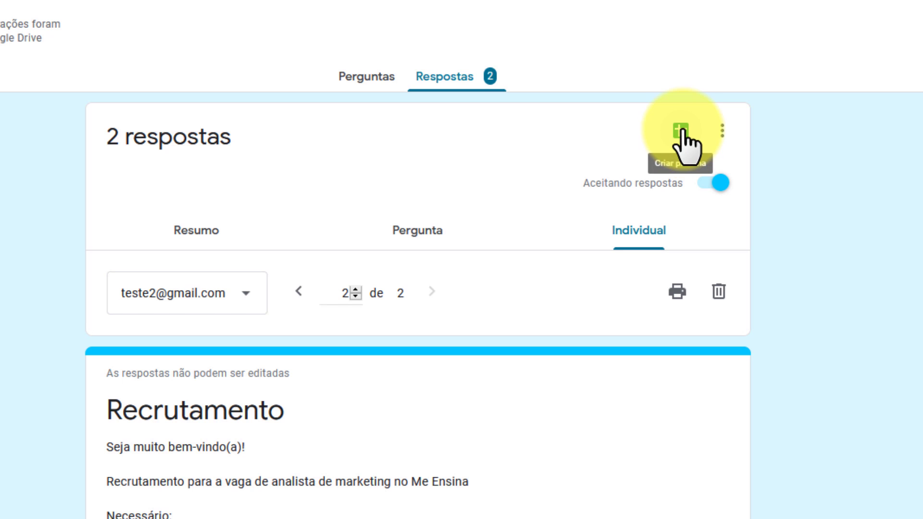
Turn on e-mail notifications for new responses and toggle the Aceitando respostas switch
{"action": "left_click", "coordinate": [722, 129]}
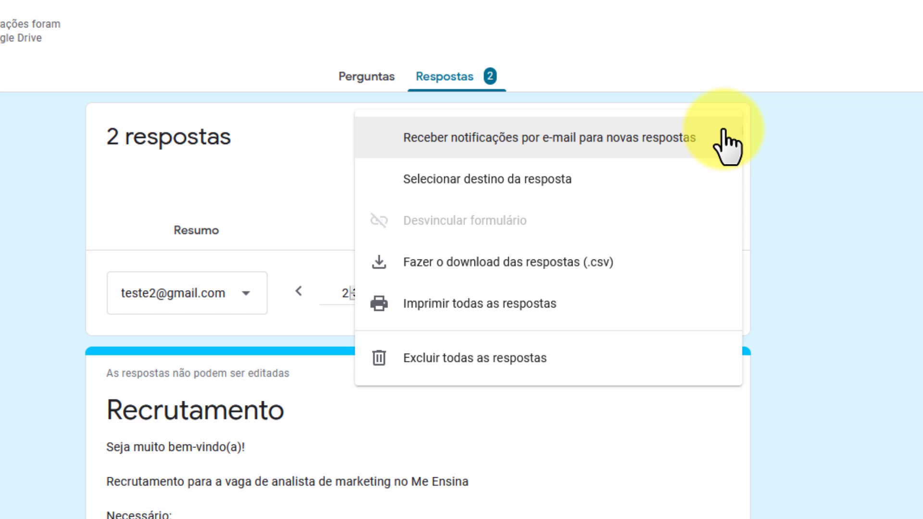
{"action": "left_click", "coordinate": [726, 144]}
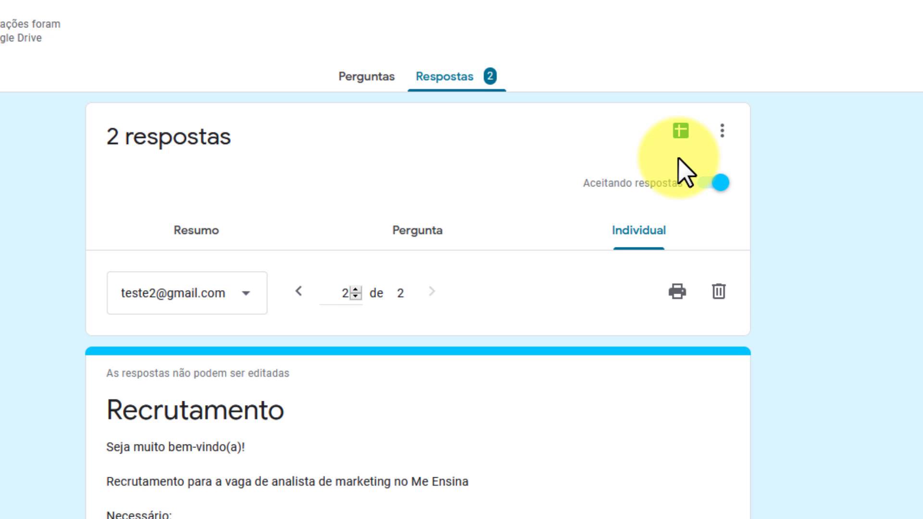
{"action": "left_click", "coordinate": [719, 187]}
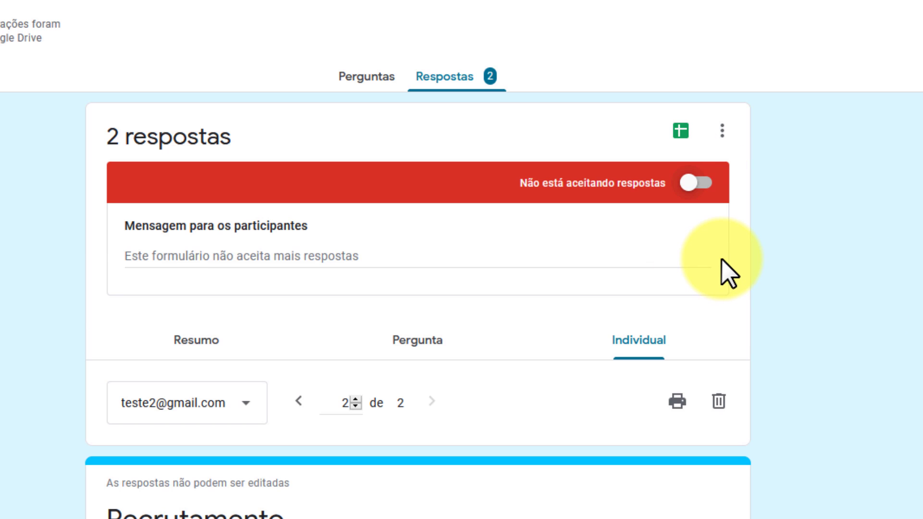
{"action": "left_click", "coordinate": [219, 256]}
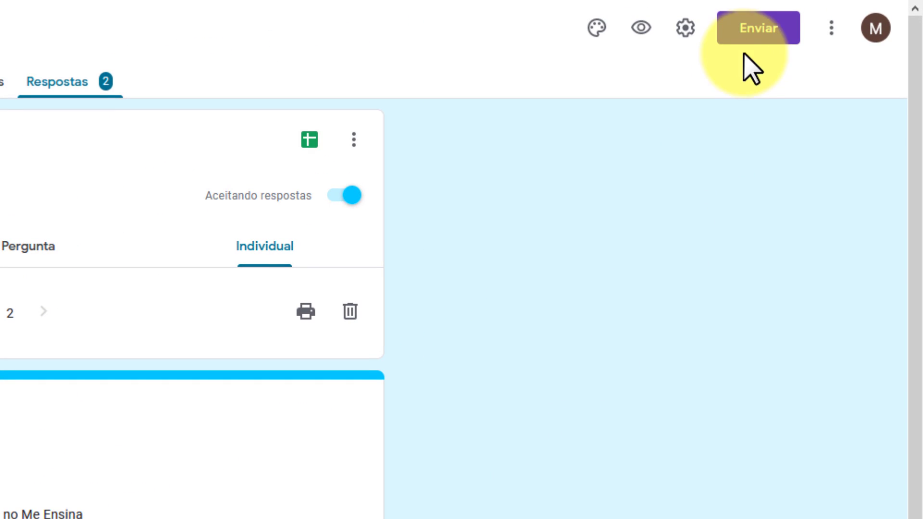
Open the Enviar formulário dialog and try its e-mail recipient and subject fields
{"action": "left_click", "coordinate": [757, 34]}
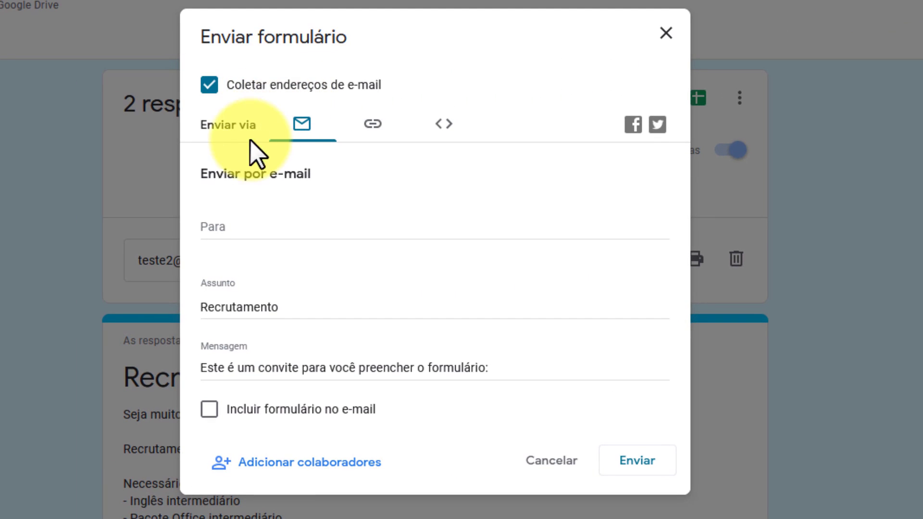
{"action": "left_click", "coordinate": [253, 230]}
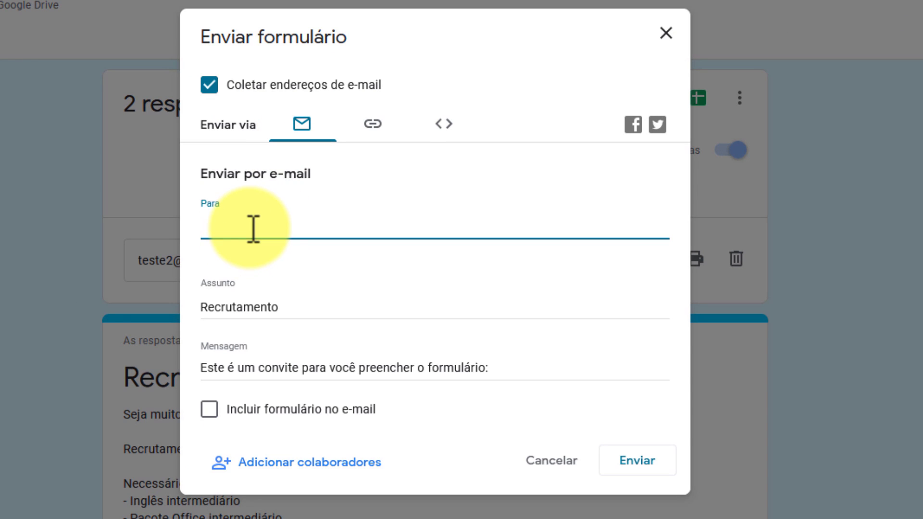
{"action": "left_click", "coordinate": [294, 308]}
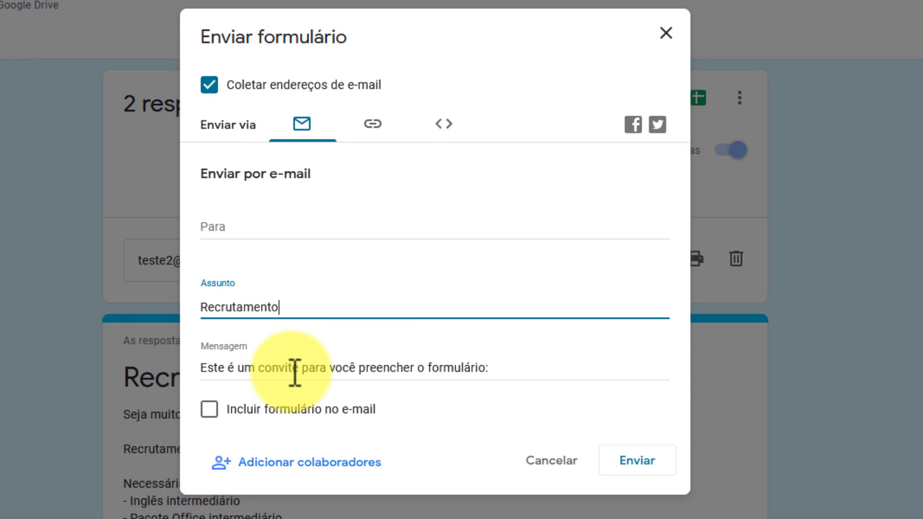
{"action": "double_click", "coordinate": [208, 413]}
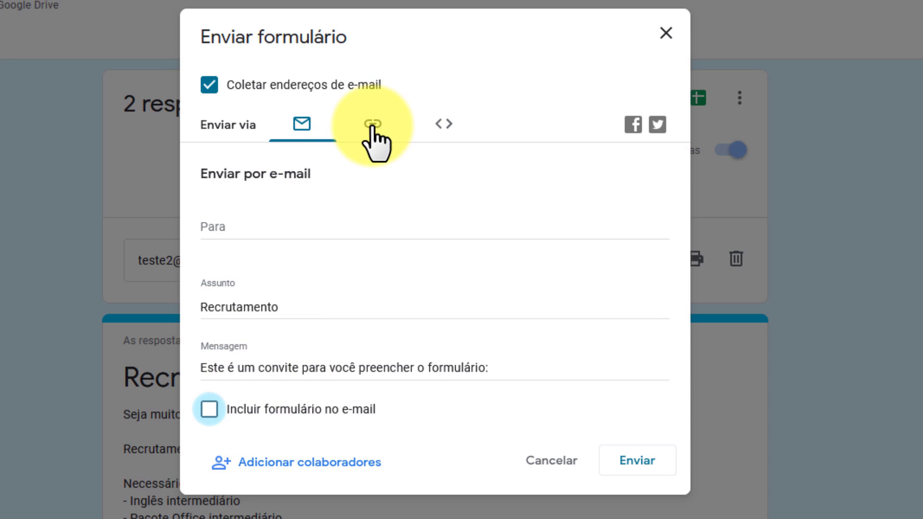
Shorten the form link to a forms.gle URL, copy it, and show the embed HTML
{"action": "left_click", "coordinate": [373, 126]}
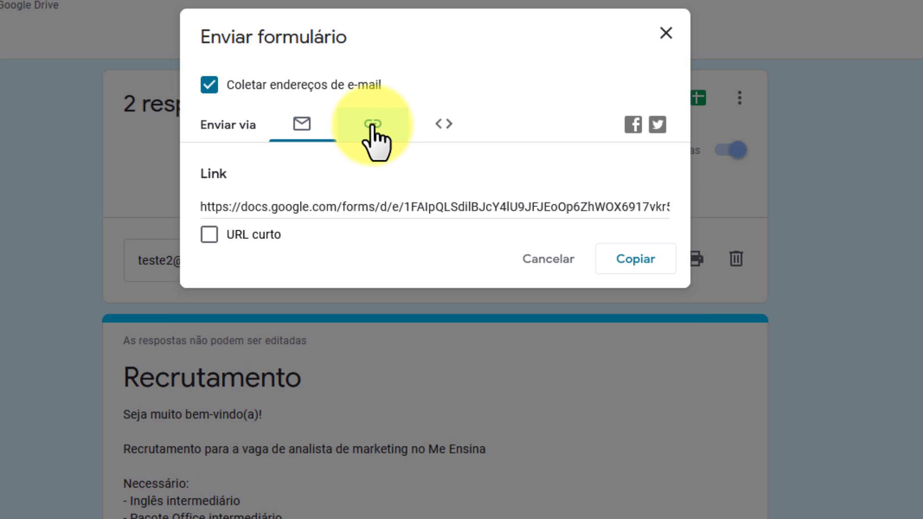
{"action": "left_click", "coordinate": [208, 235]}
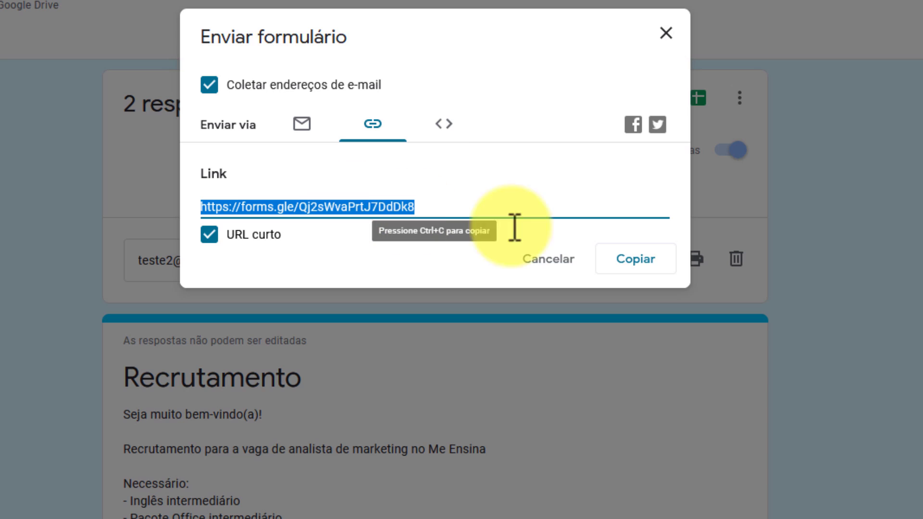
{"action": "left_click", "coordinate": [648, 265]}
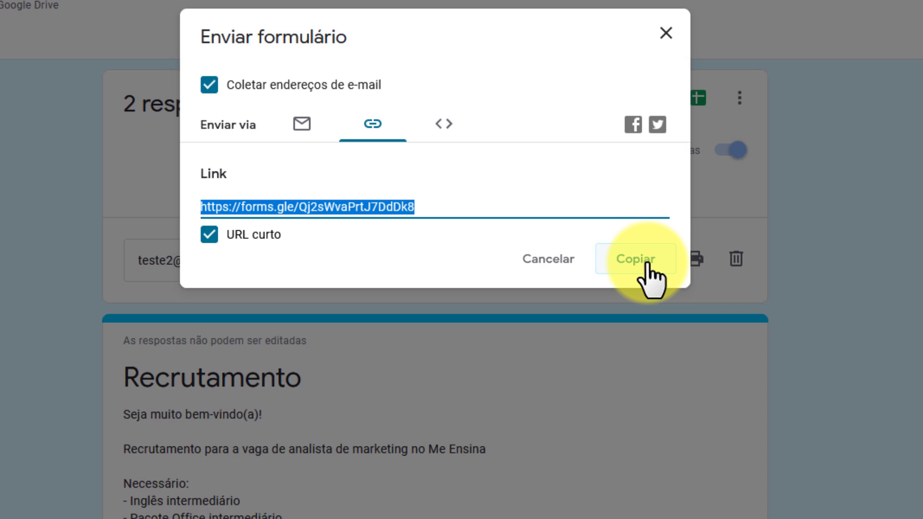
{"action": "left_click", "coordinate": [440, 126]}
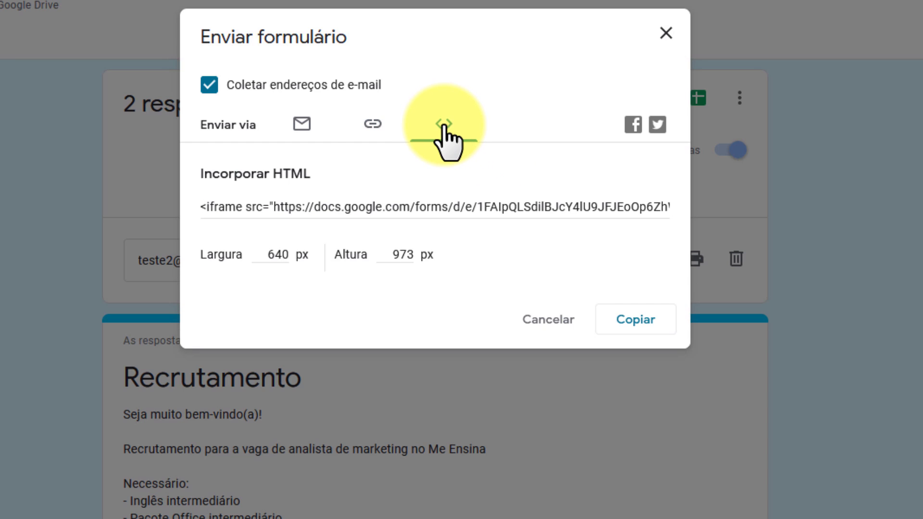